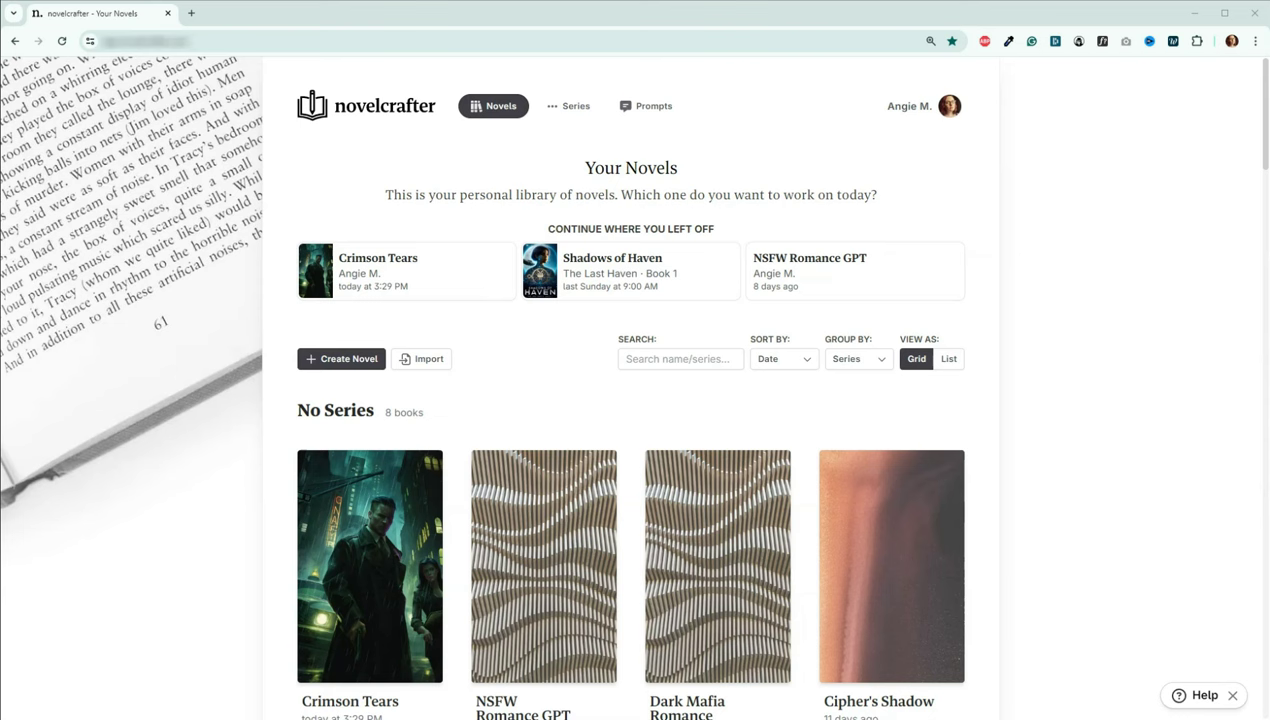
# Step: Open the Crimson Tears novel and scroll the Codex sidebar down to Others and back up
pyautogui.click(300, 610)
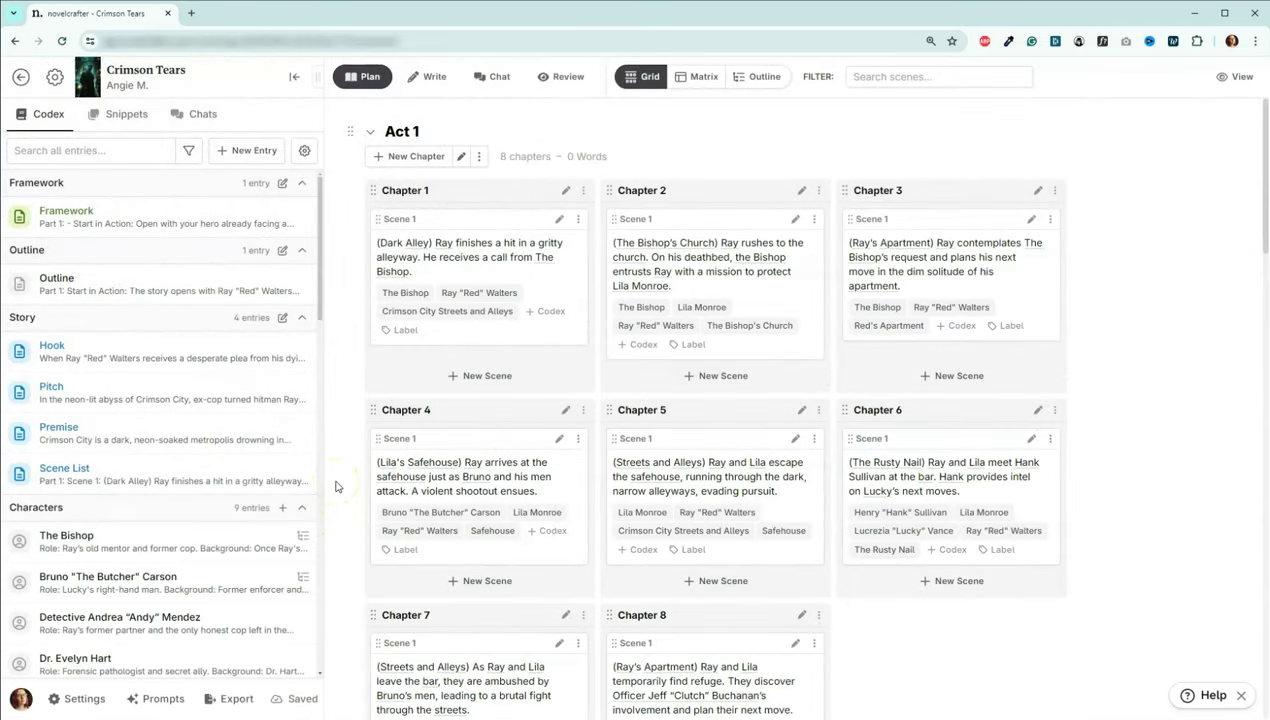
pyautogui.scroll(-14, 210, 420)
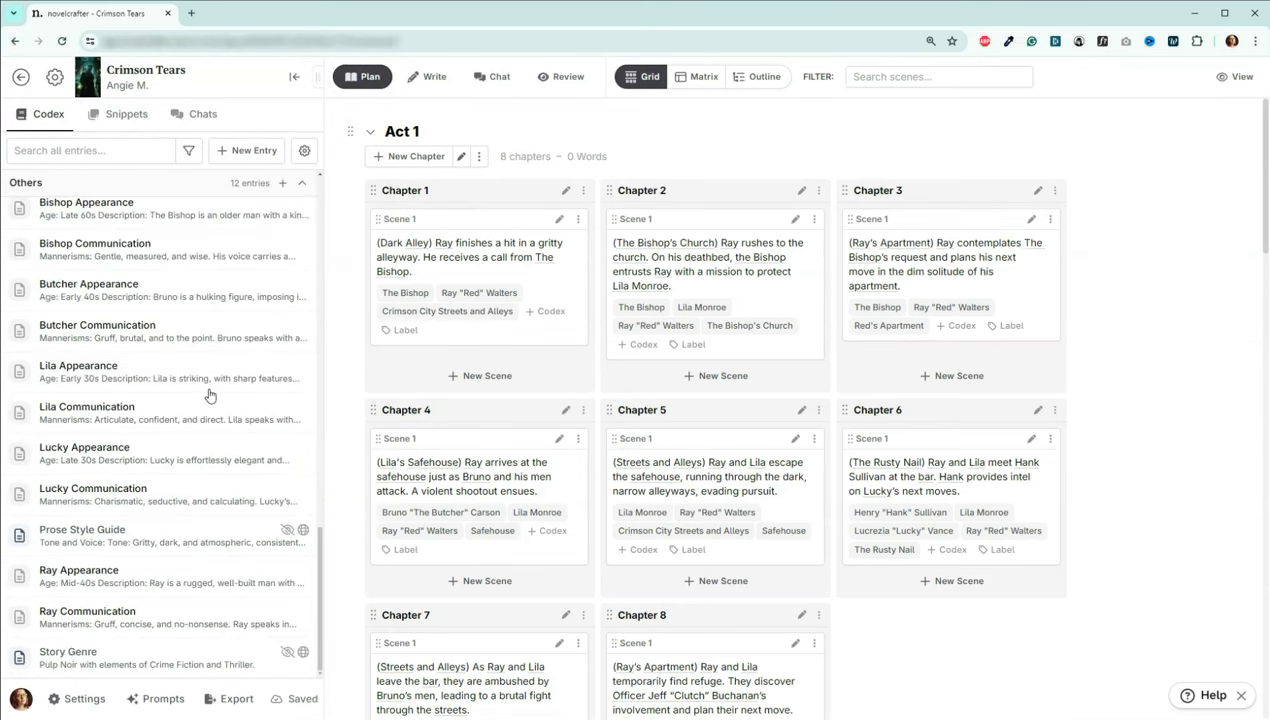
pyautogui.scroll(10, 210, 395)
pyautogui.scroll(5, 212, 397)
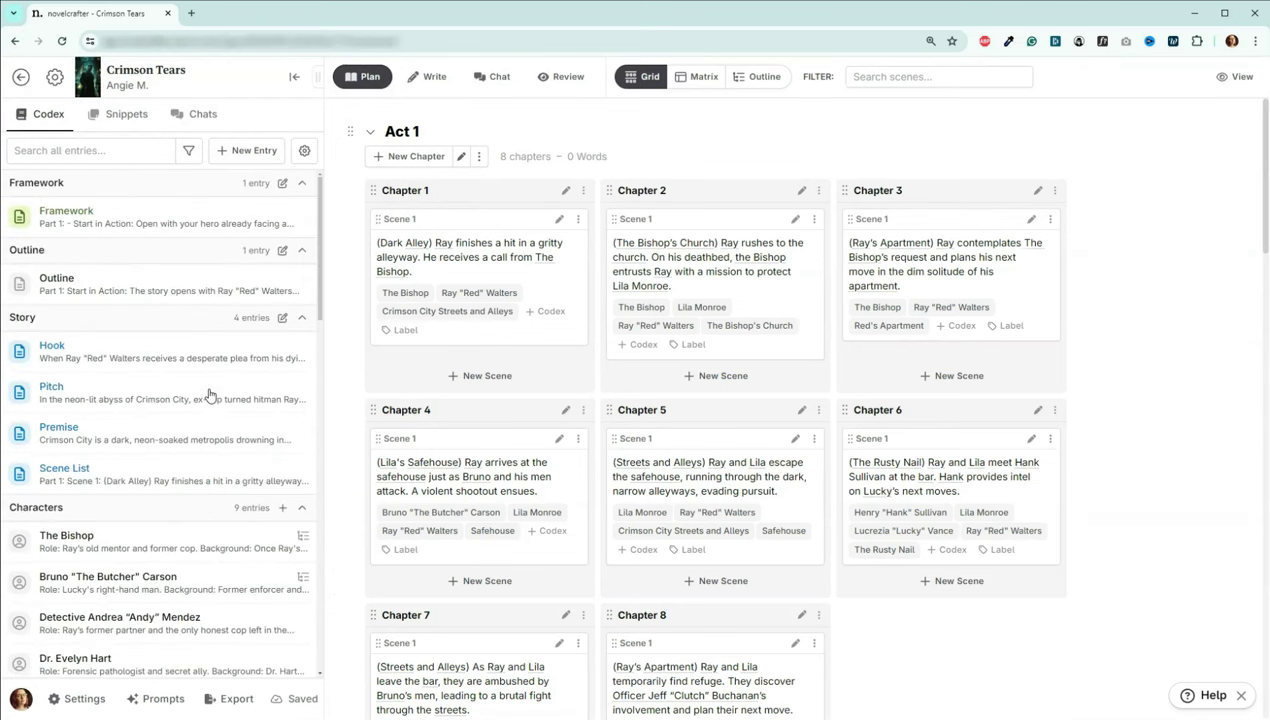
pyautogui.click(336, 353)
pyautogui.click(260, 150)
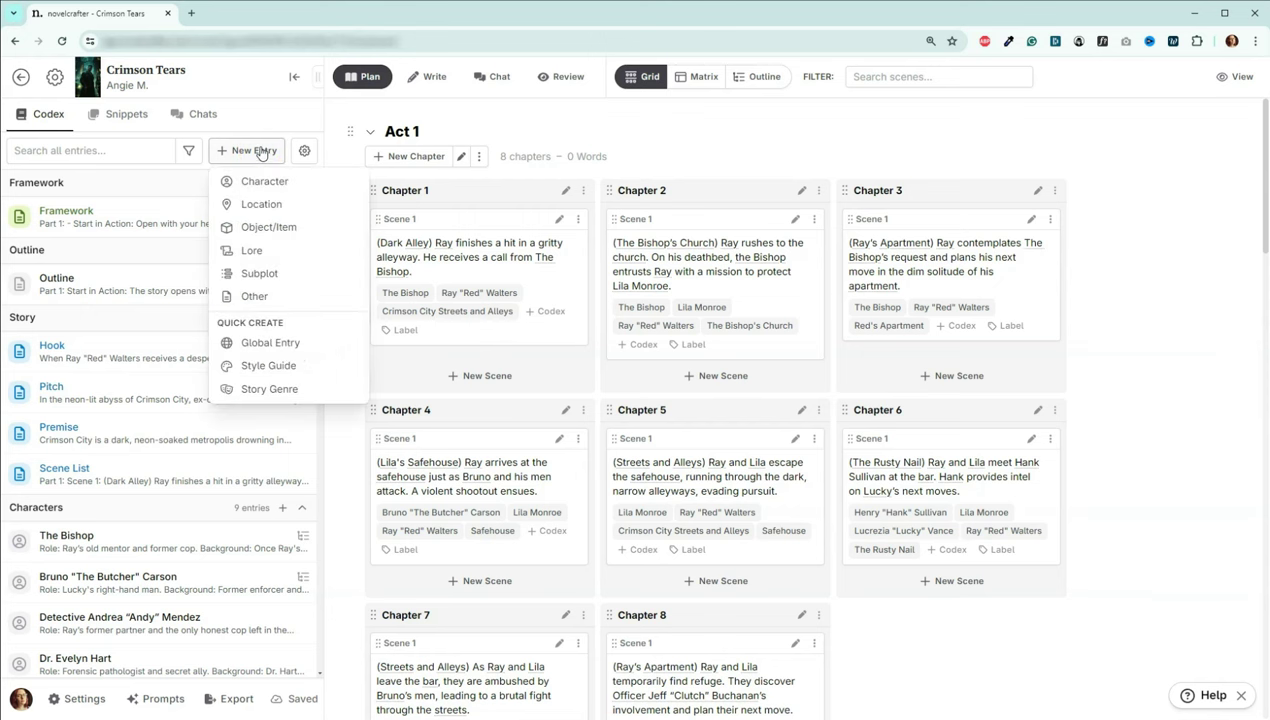
pyautogui.click(257, 229)
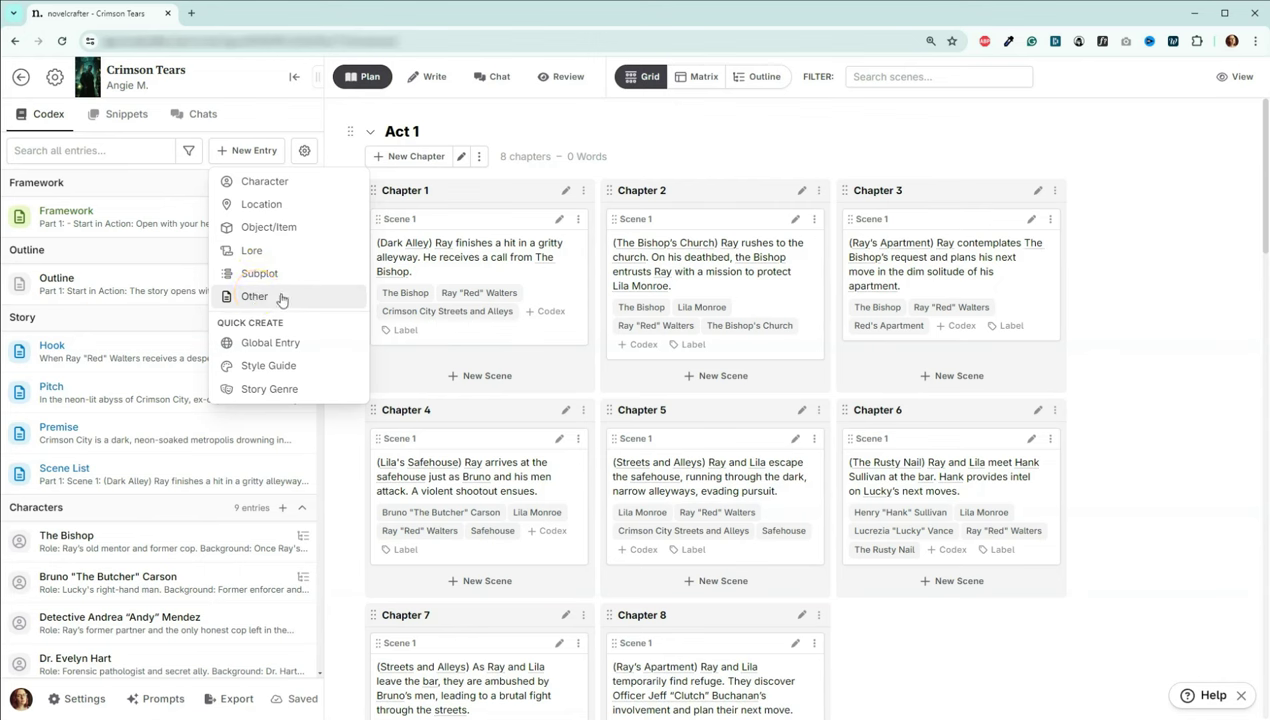
pyautogui.click(262, 146)
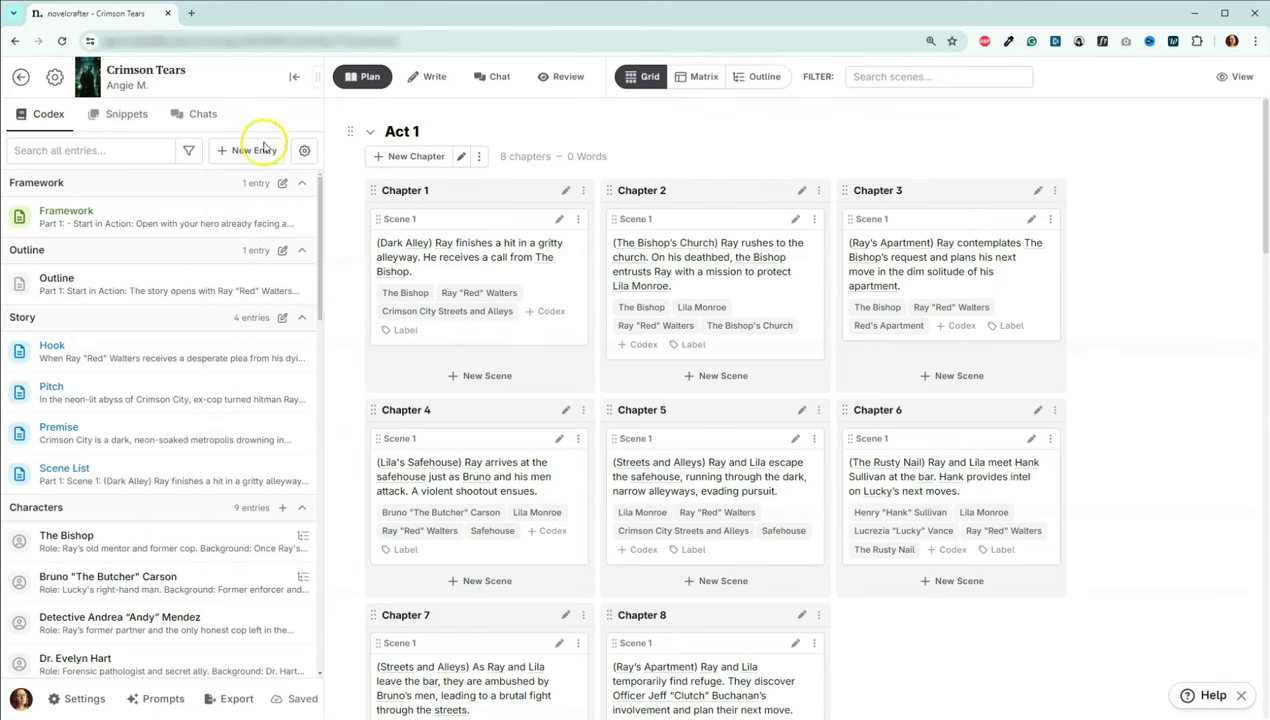
# Step: Open the Custom Codex Categories manager from the Codex gear menu
pyautogui.click(304, 153)
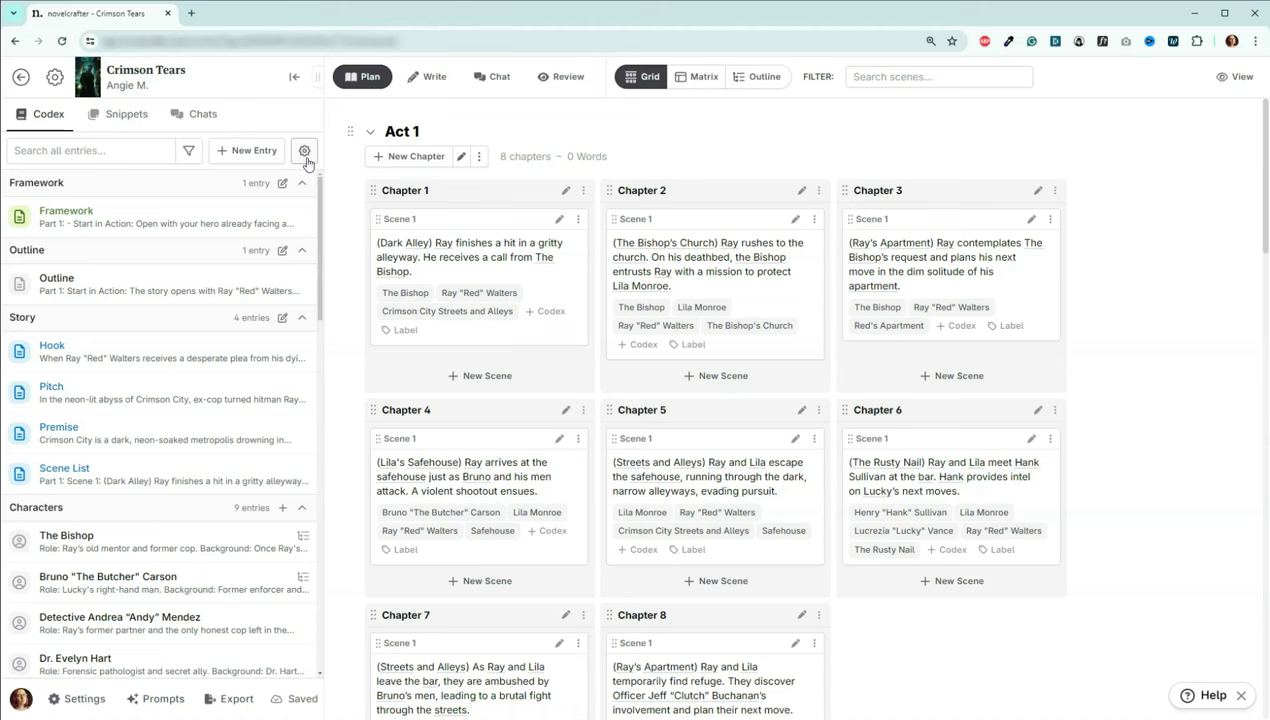
pyautogui.click(288, 158)
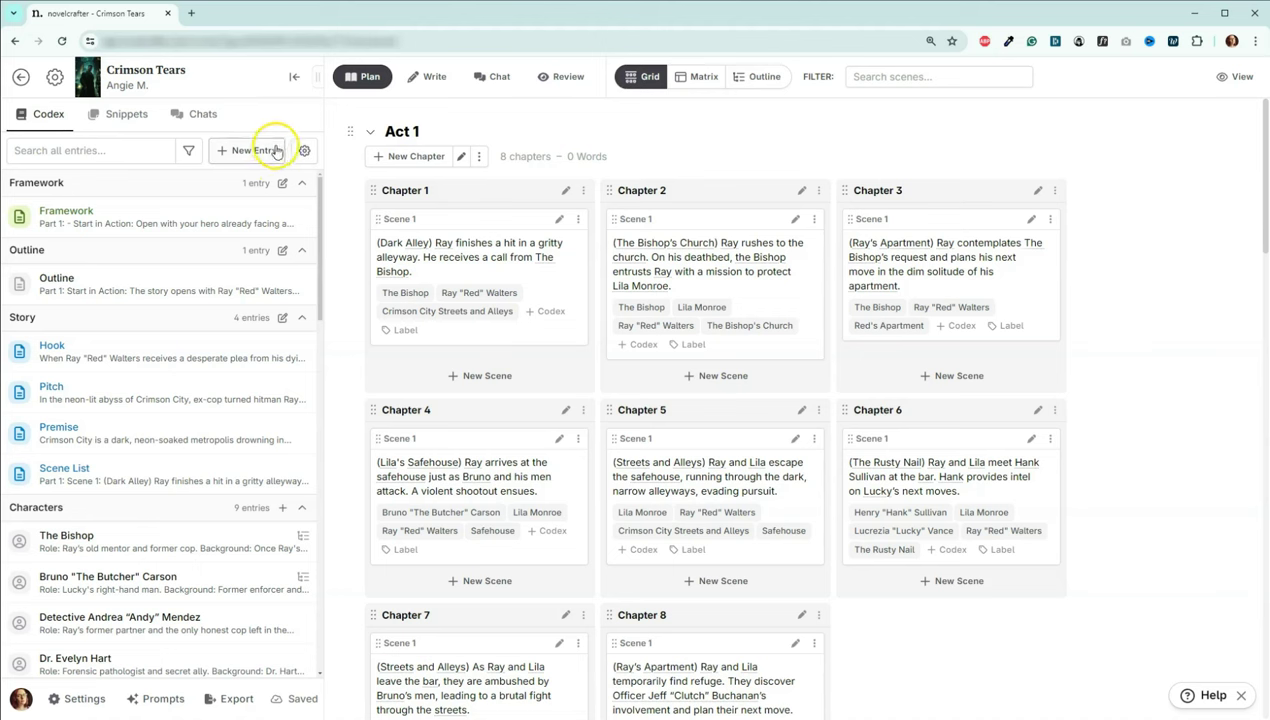
pyautogui.click(304, 152)
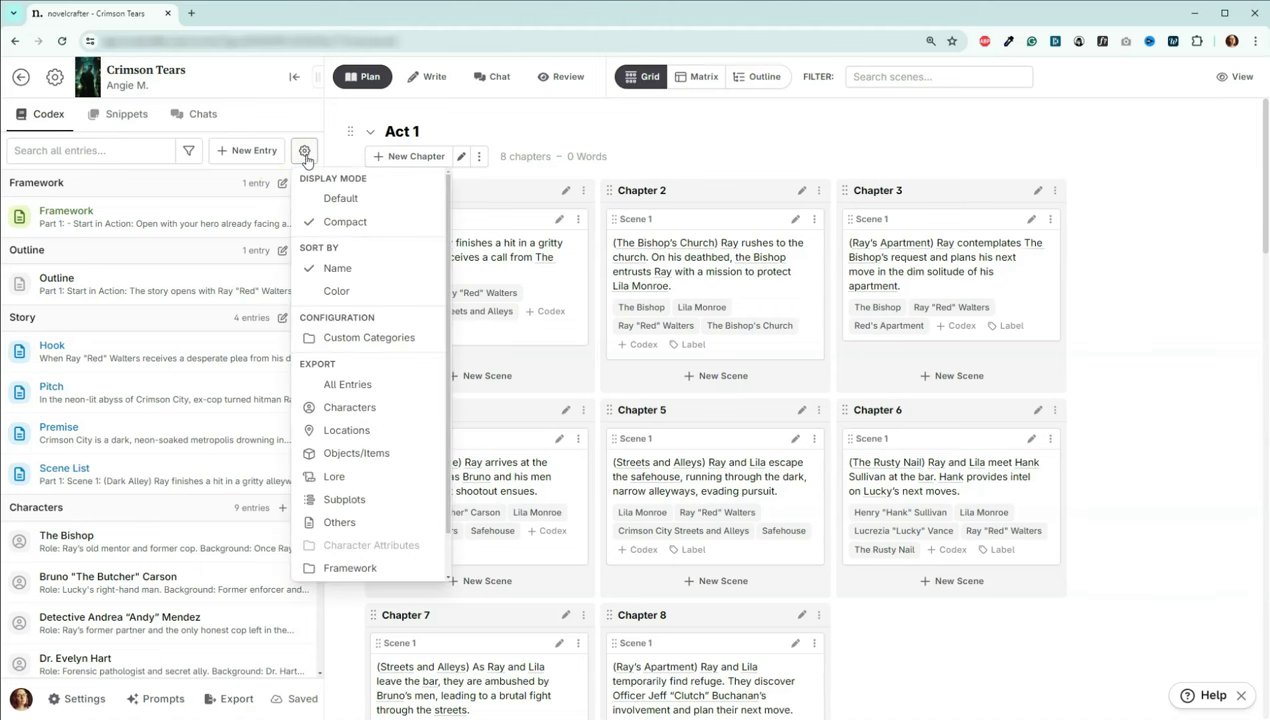
pyautogui.click(347, 347)
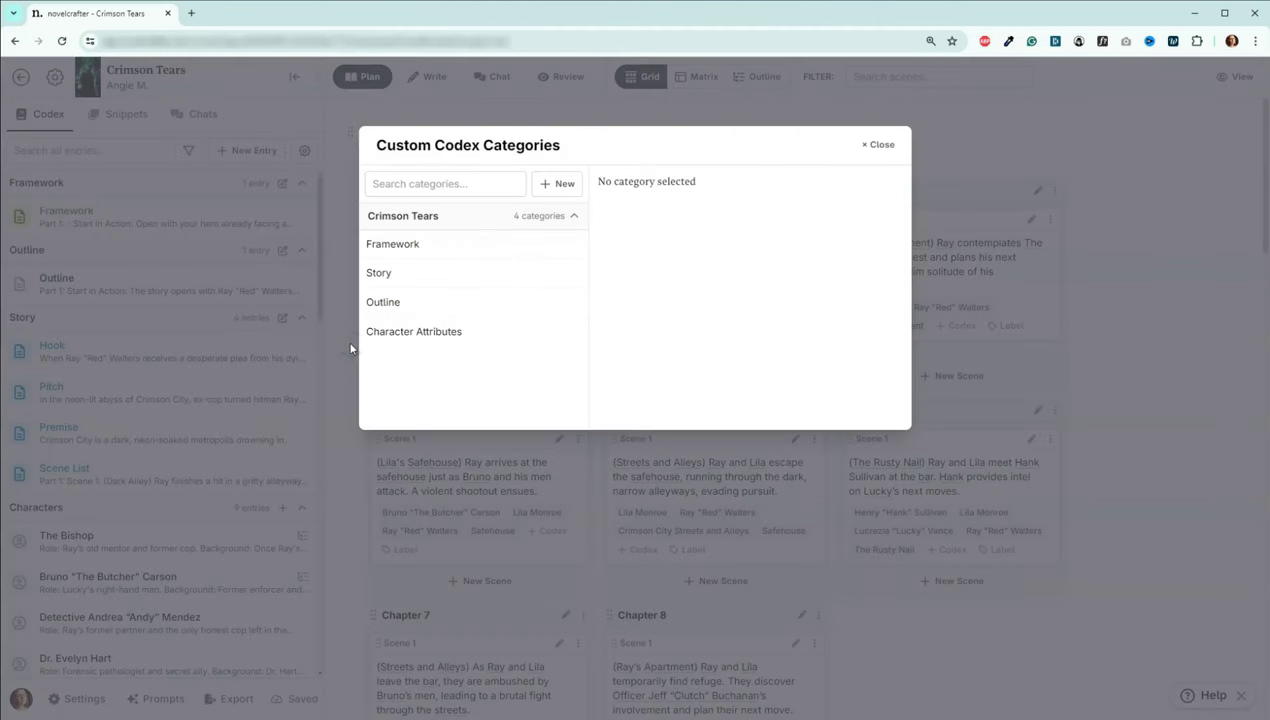
# Step: View the Framework, Story, Outline and Character Attributes category settings in turn
pyautogui.click(446, 251)
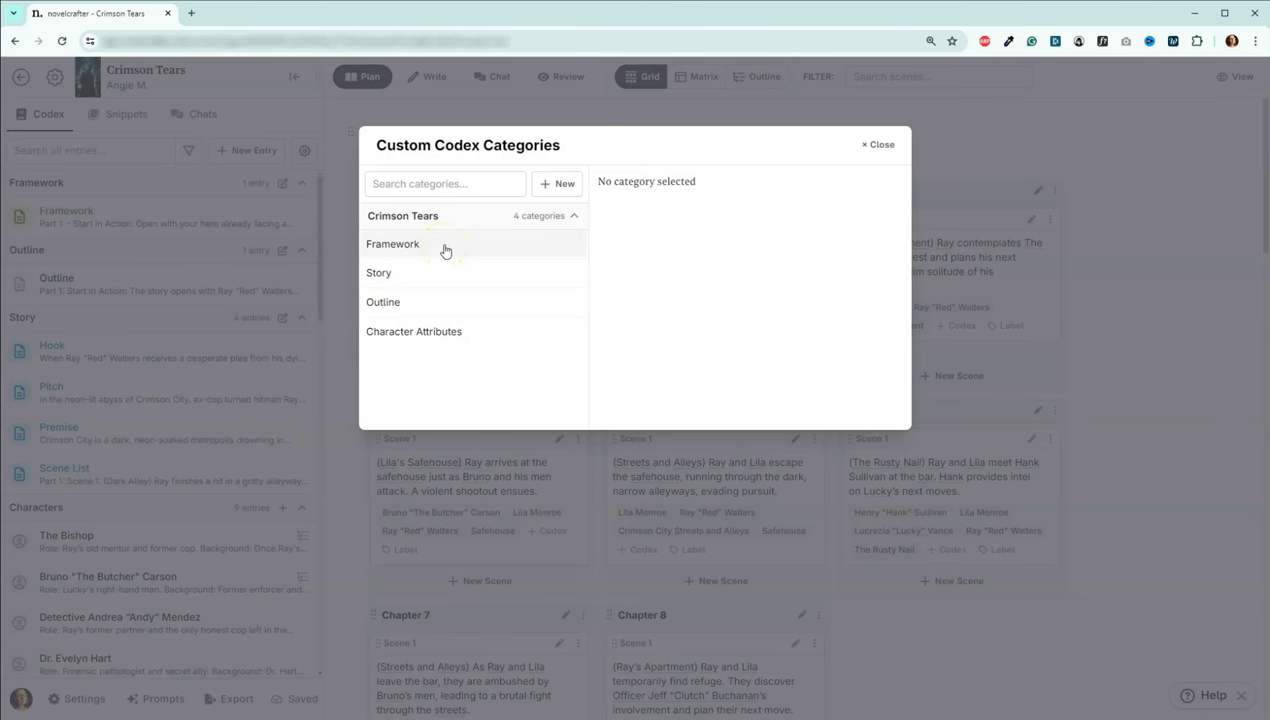
pyautogui.click(446, 251)
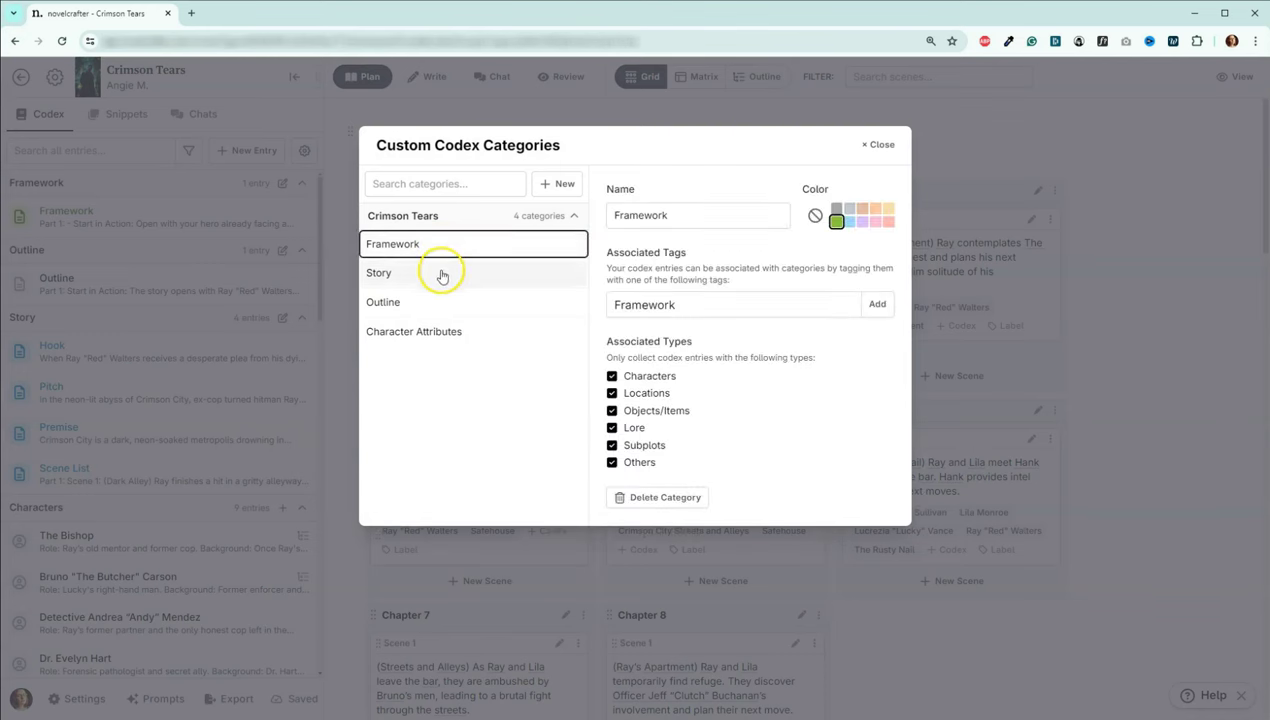
pyautogui.click(441, 274)
pyautogui.click(440, 303)
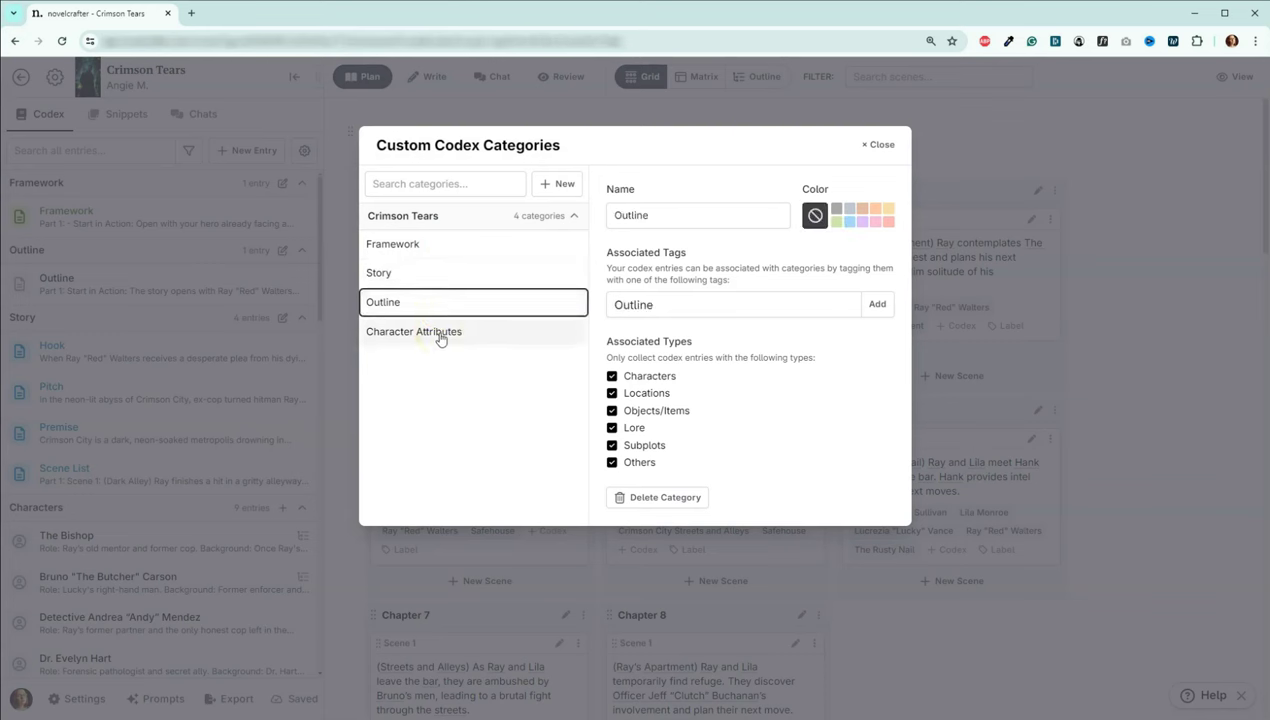
pyautogui.click(440, 338)
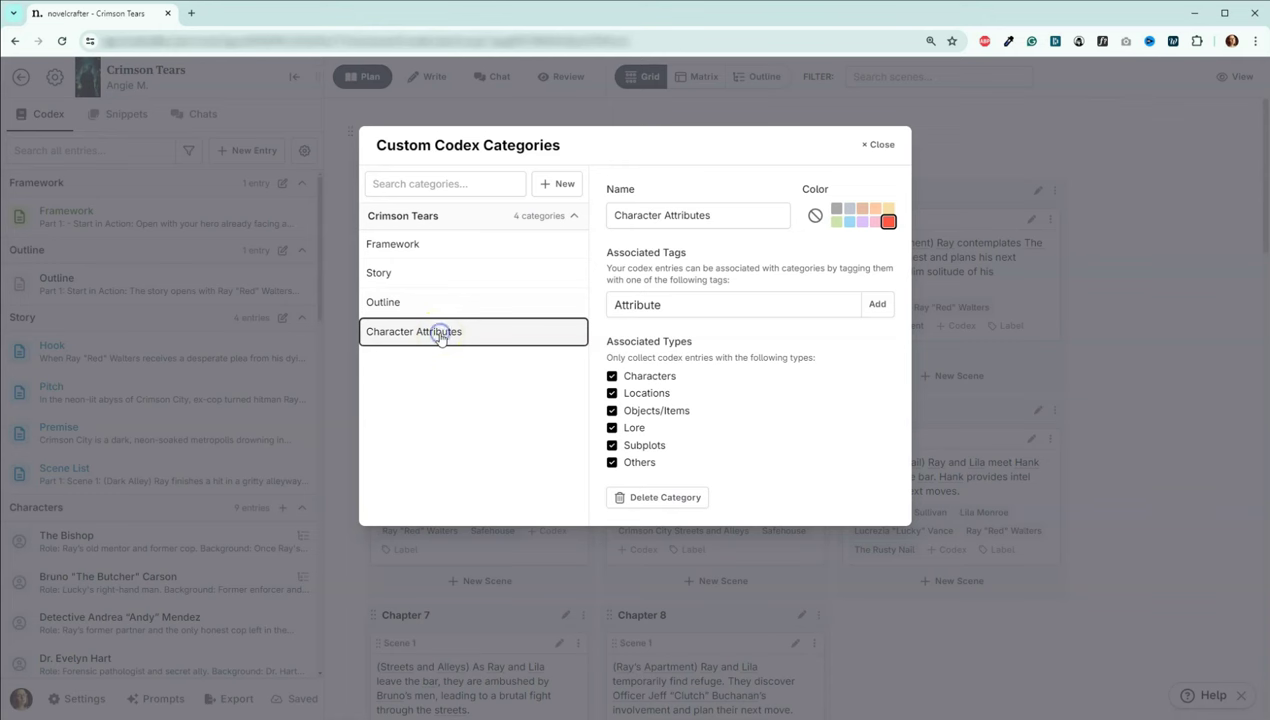
pyautogui.click(462, 344)
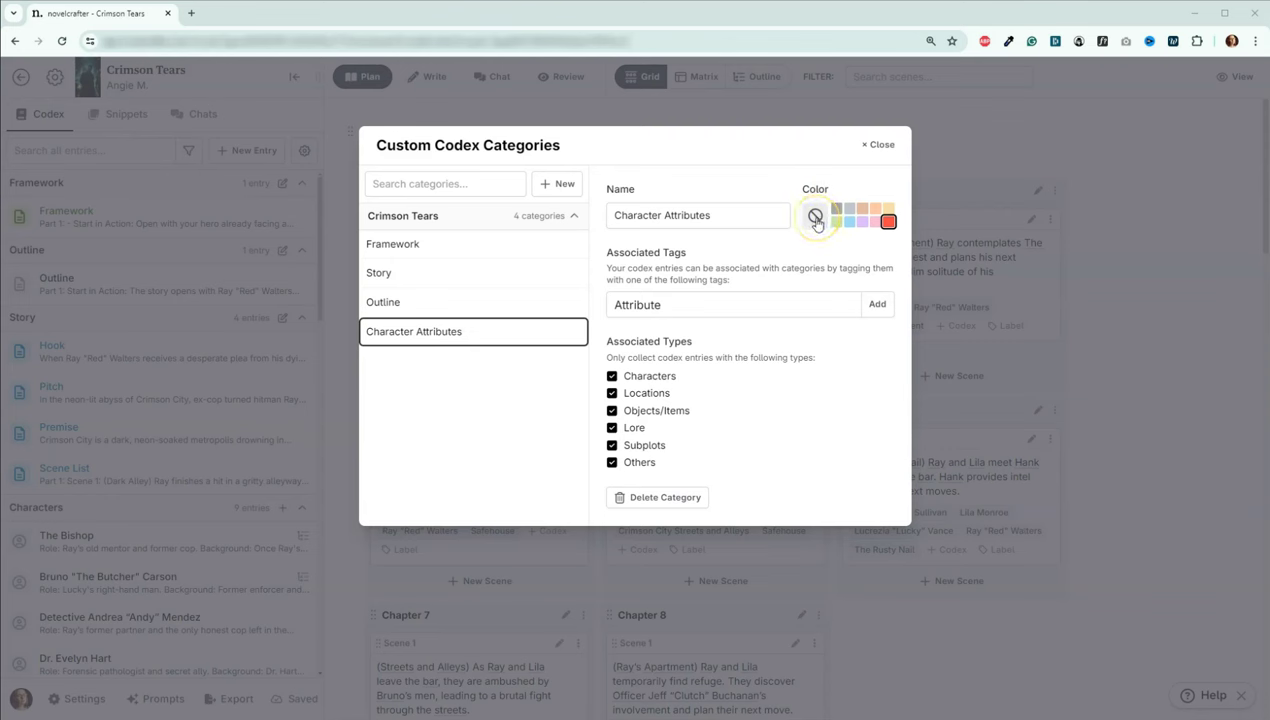
pyautogui.click(816, 219)
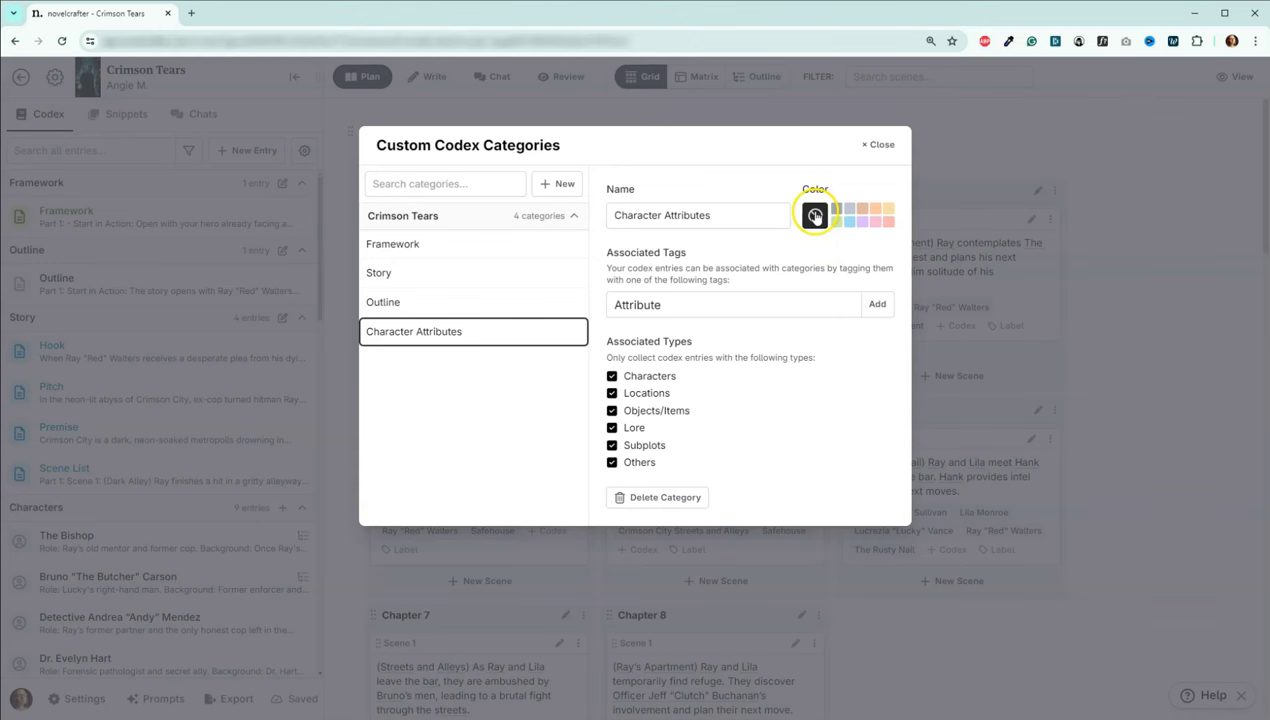
pyautogui.click(888, 221)
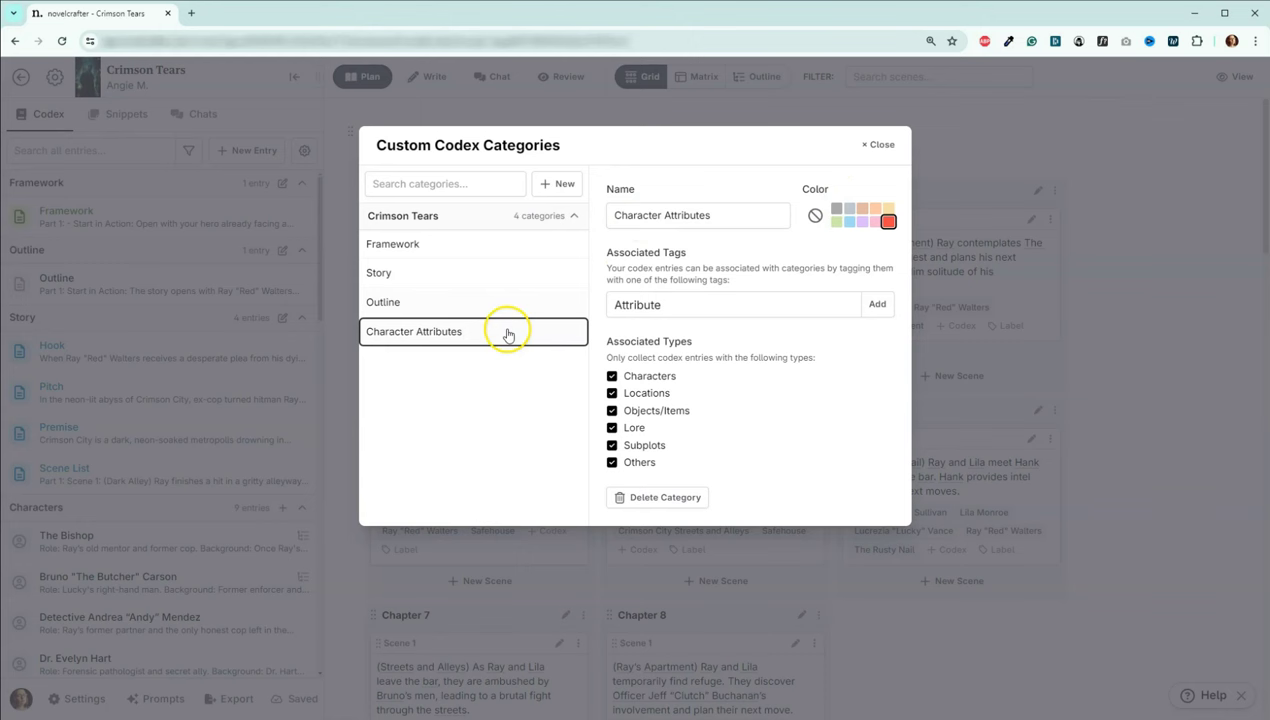
# Step: Search the category list for 'Story', view its settings, then close the manager
pyautogui.click(393, 185)
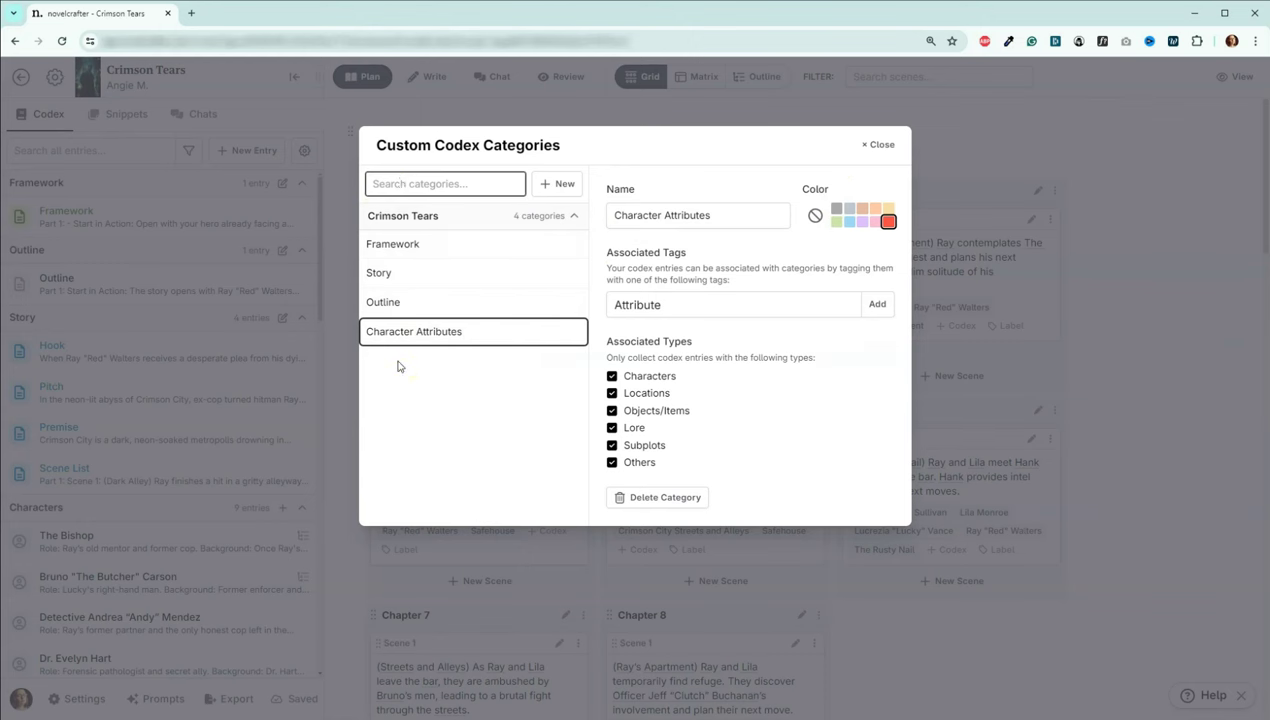
pyautogui.write('Story')
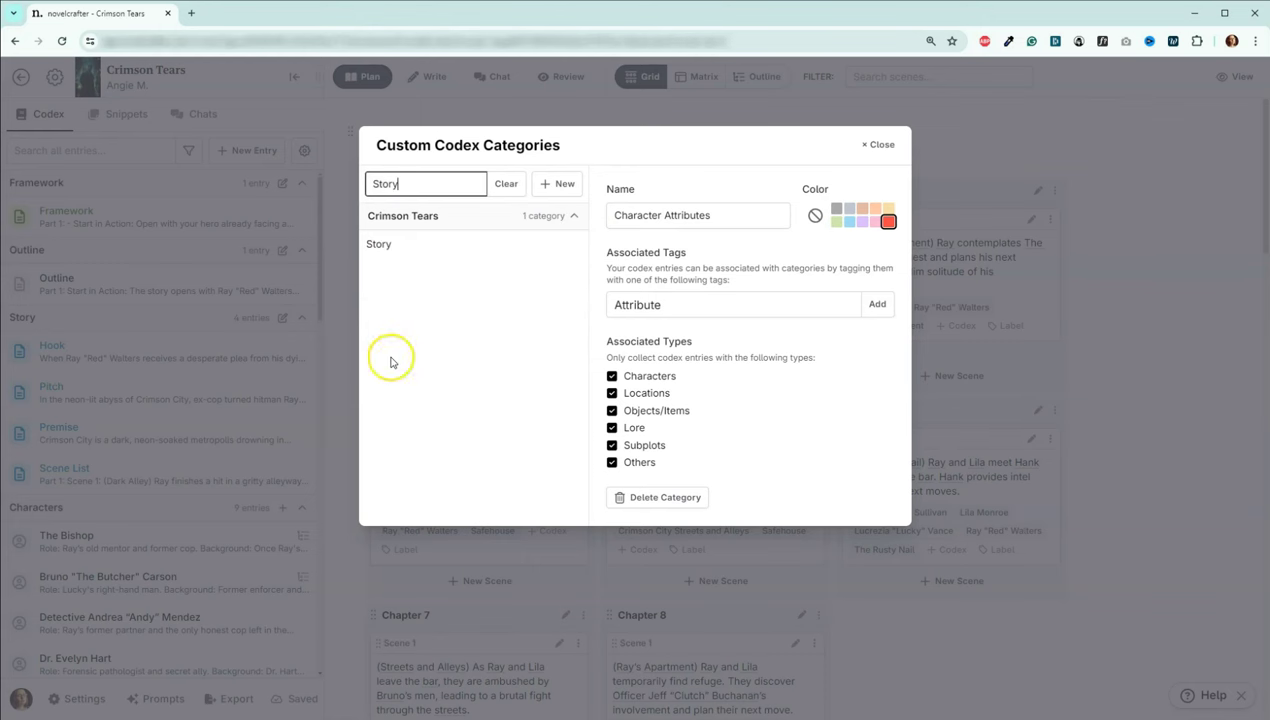
pyautogui.click(388, 244)
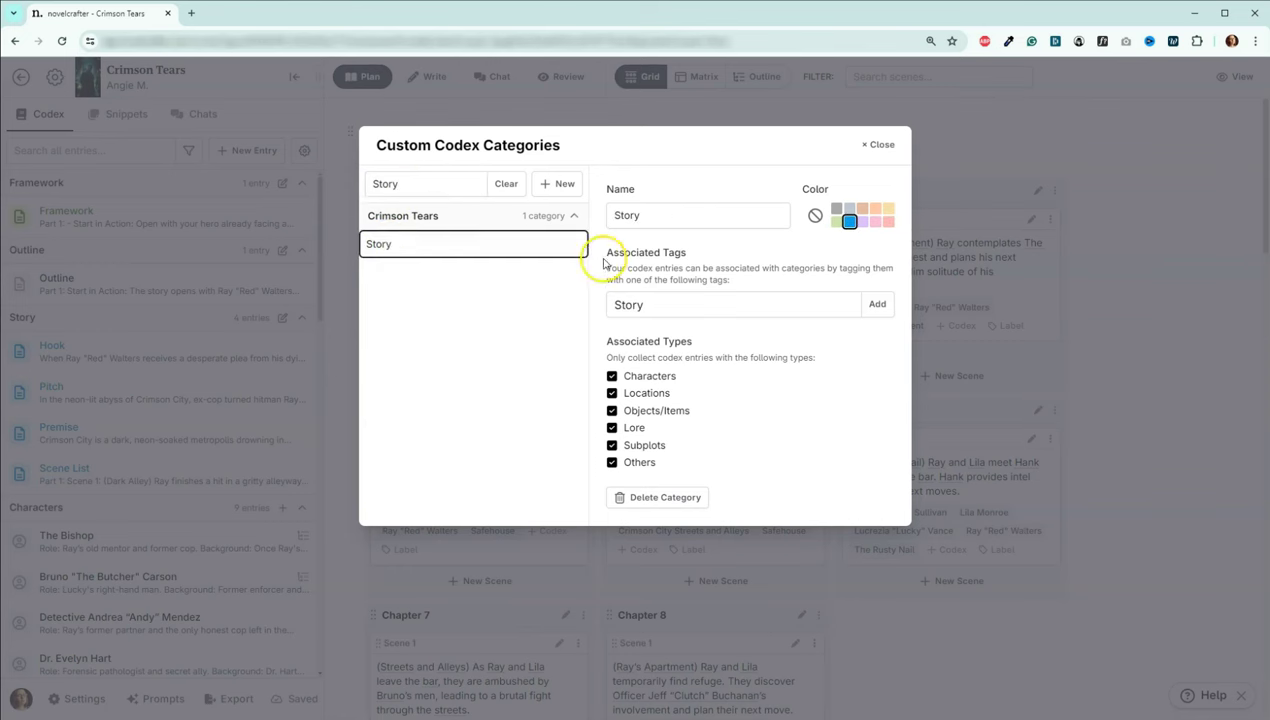
pyautogui.click(882, 145)
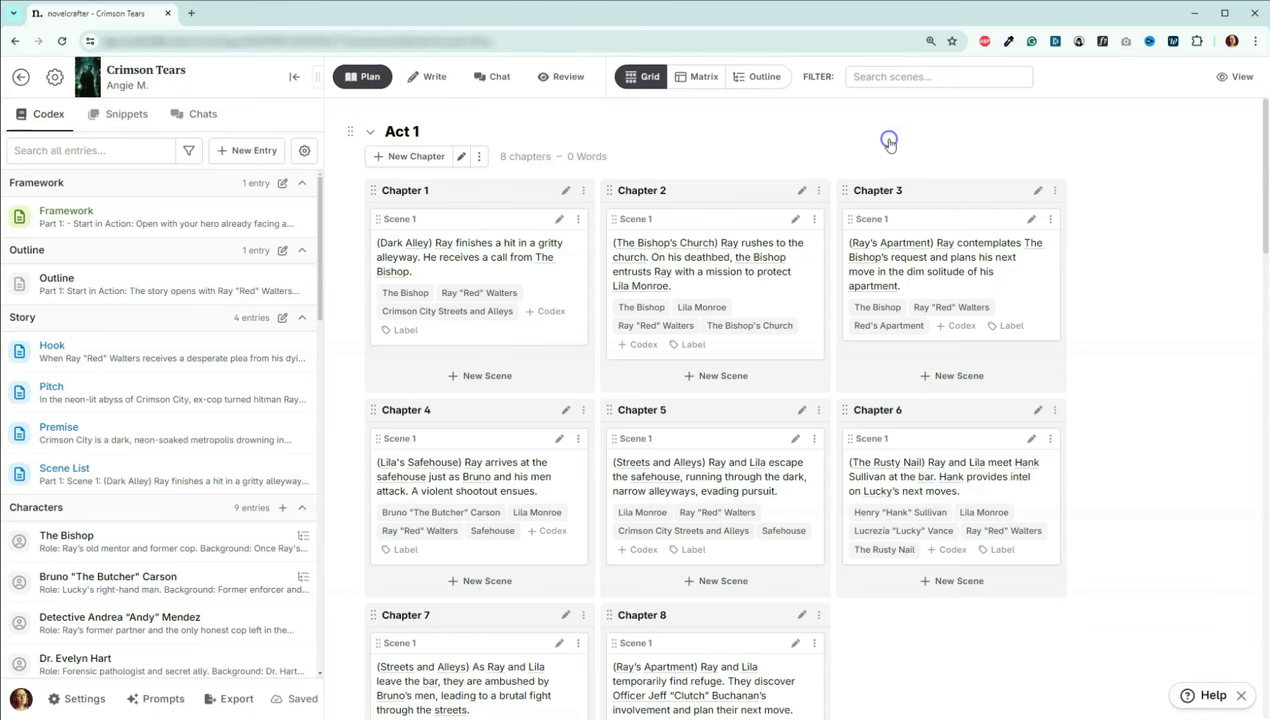
# Step: Reopen Custom Categories, clear the search and review Character Attributes (tag Attribute, all types)
pyautogui.click(304, 150)
pyautogui.click(342, 345)
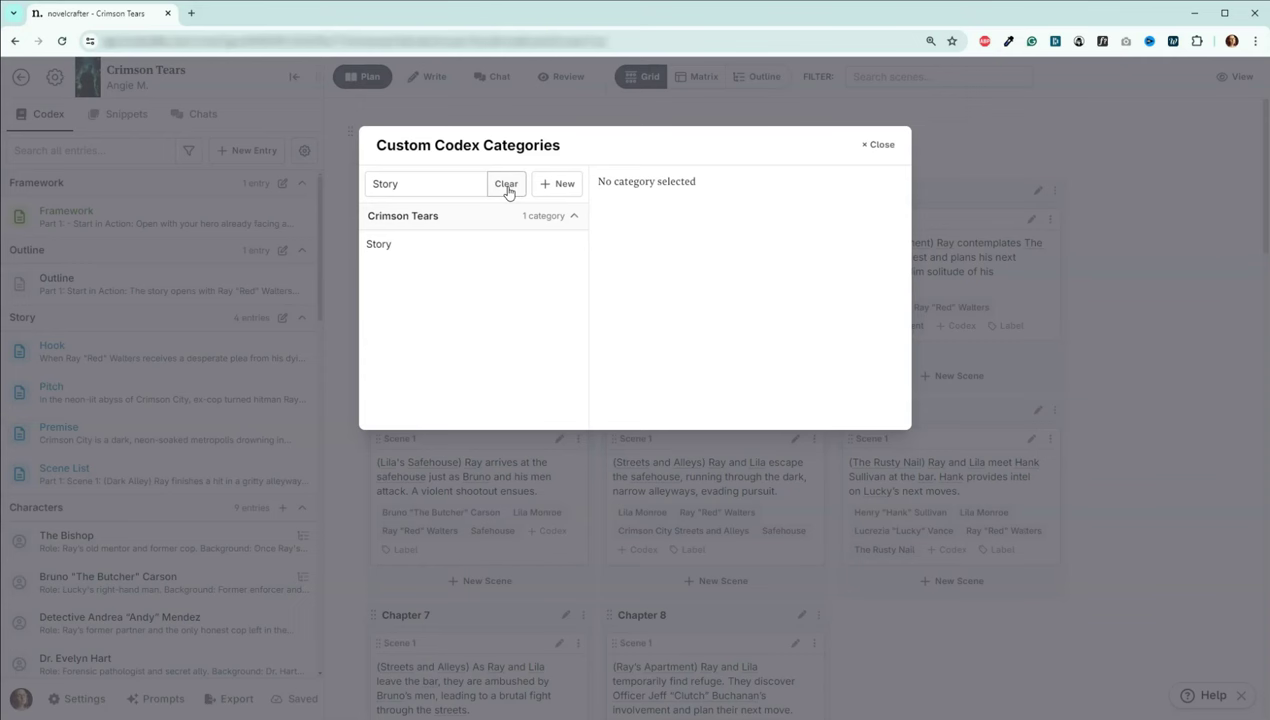
pyautogui.click(506, 186)
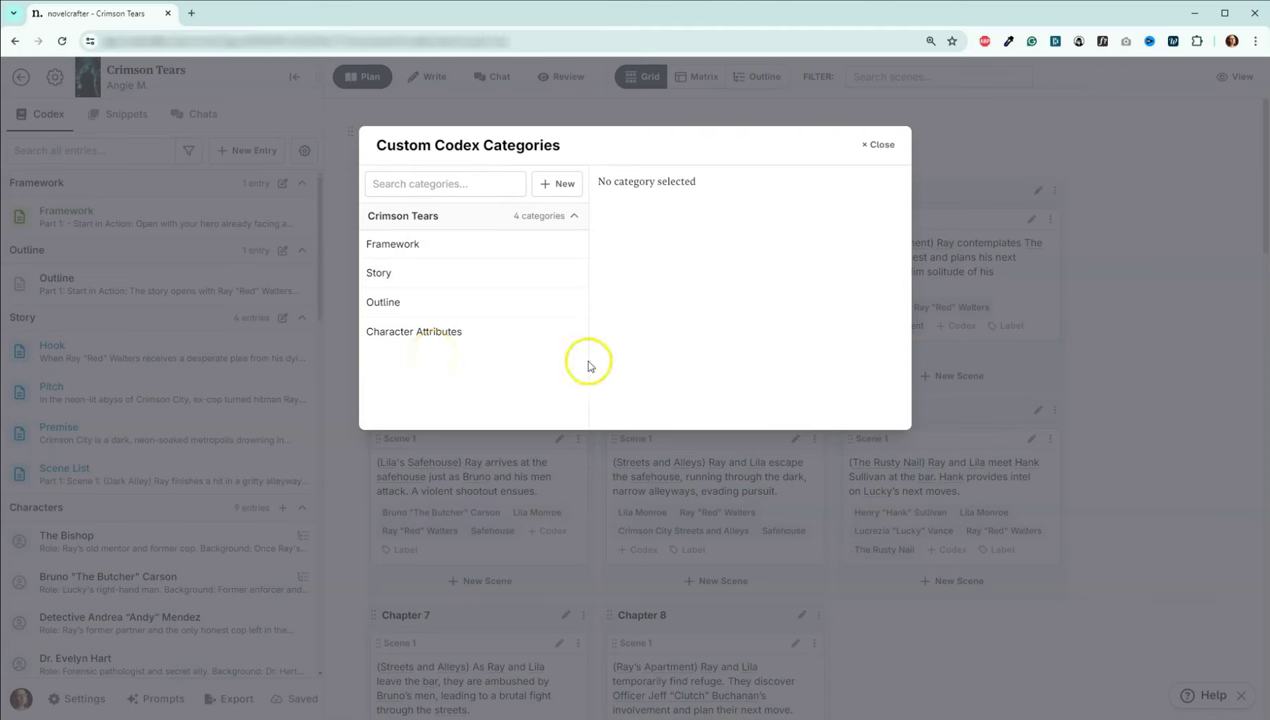
pyautogui.click(485, 332)
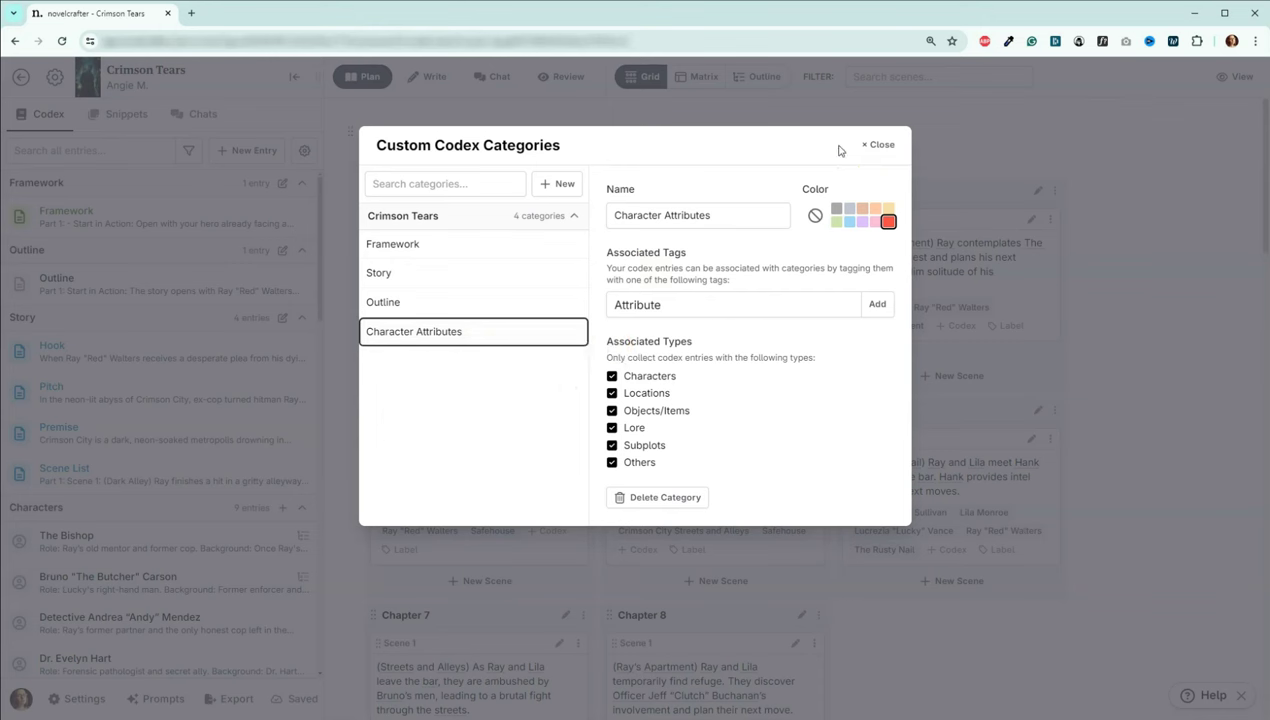
# Step: Close the categories manager, scroll the Codex to Others and open Bishop Appearance
pyautogui.click(882, 145)
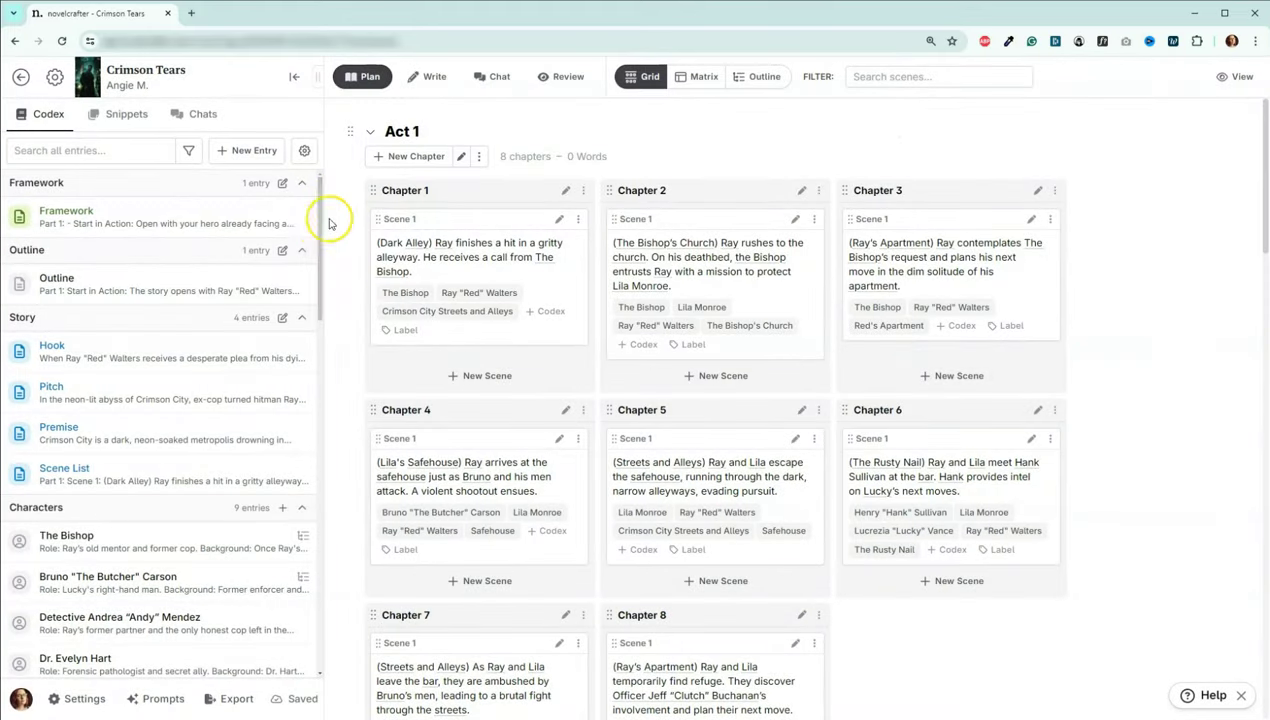
pyautogui.moveTo(318, 224); pyautogui.dragTo(321, 566)
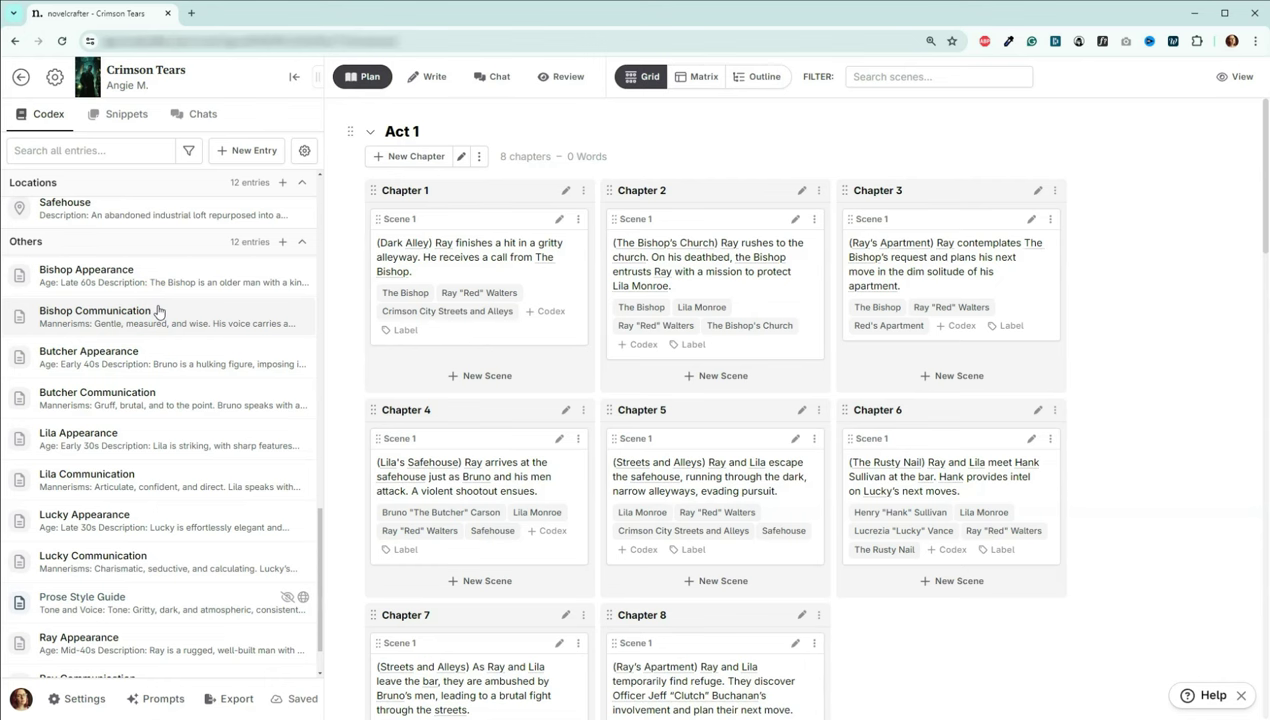
pyautogui.click(119, 283)
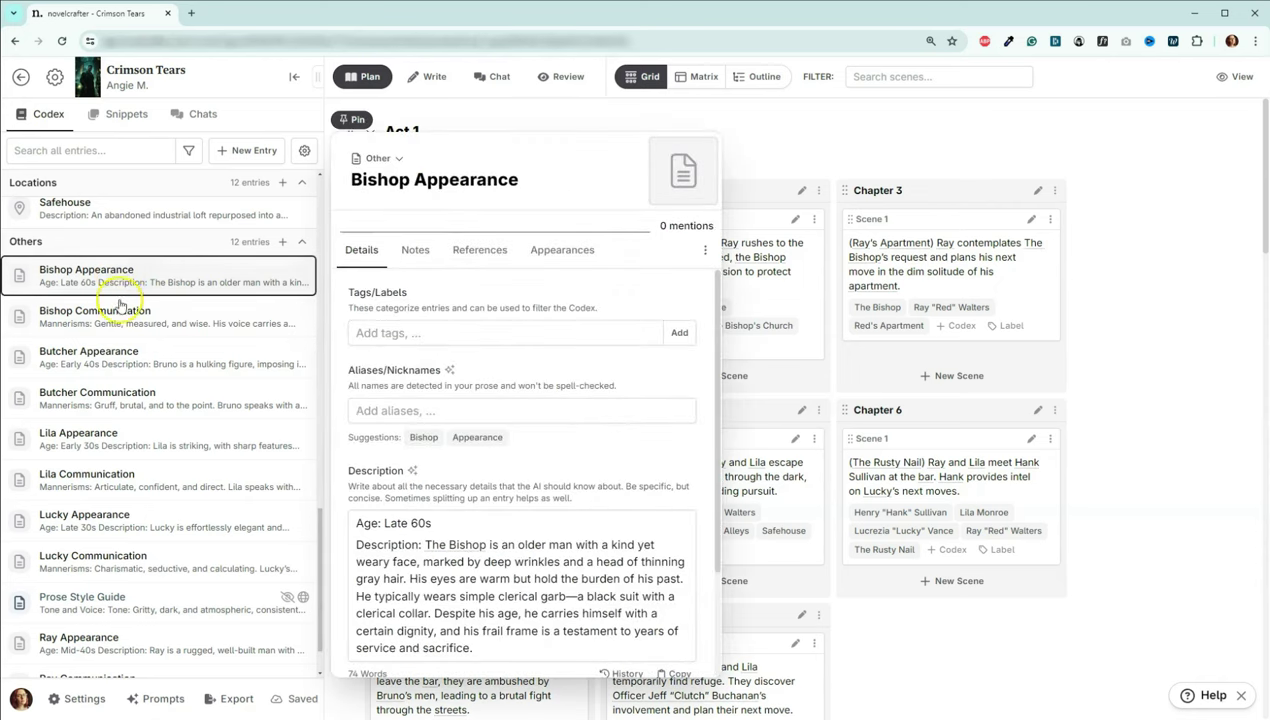
# Step: Add the Attribute tag to Bishop Appearance in its Tags/Labels field
pyautogui.click(680, 334)
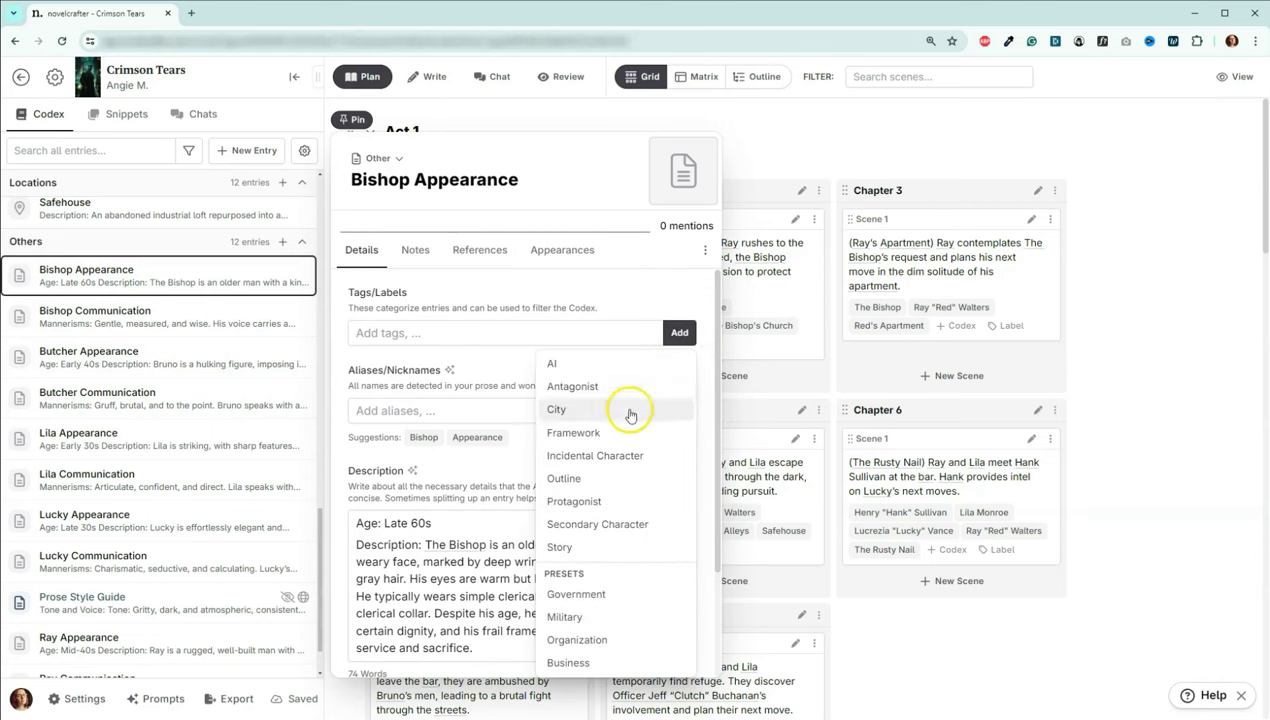
pyautogui.click(466, 498)
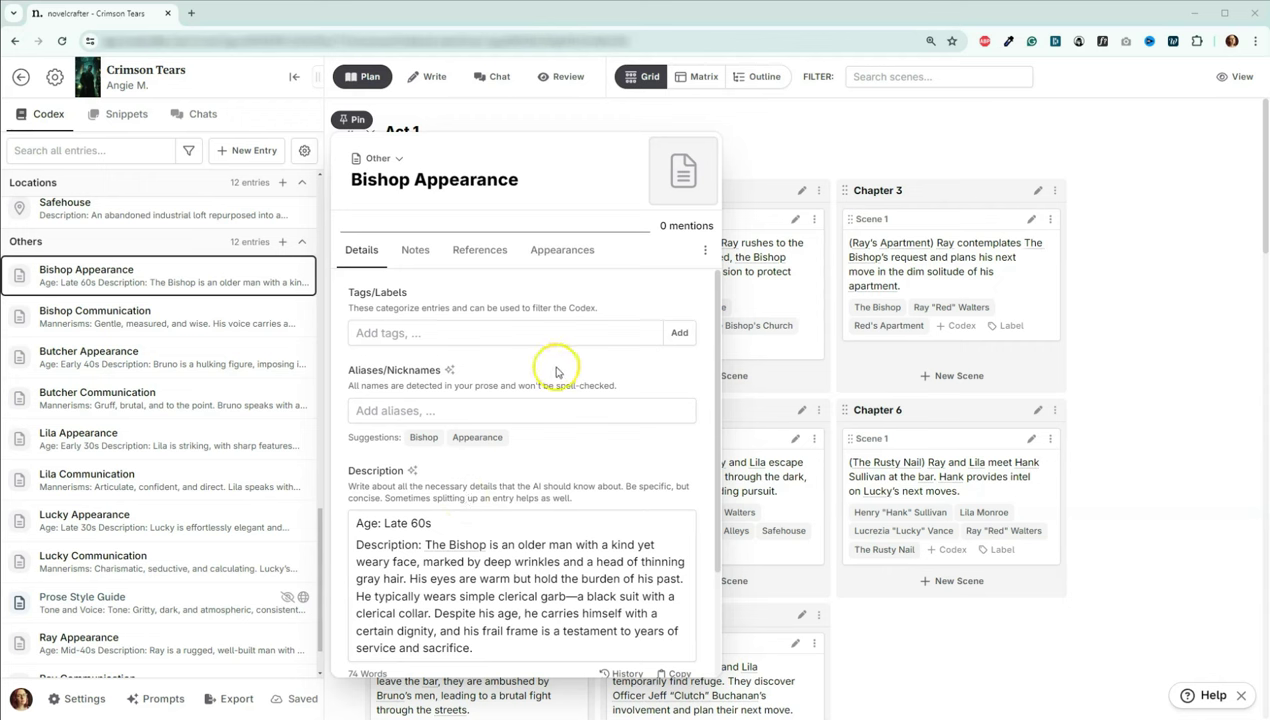
pyautogui.click(679, 332)
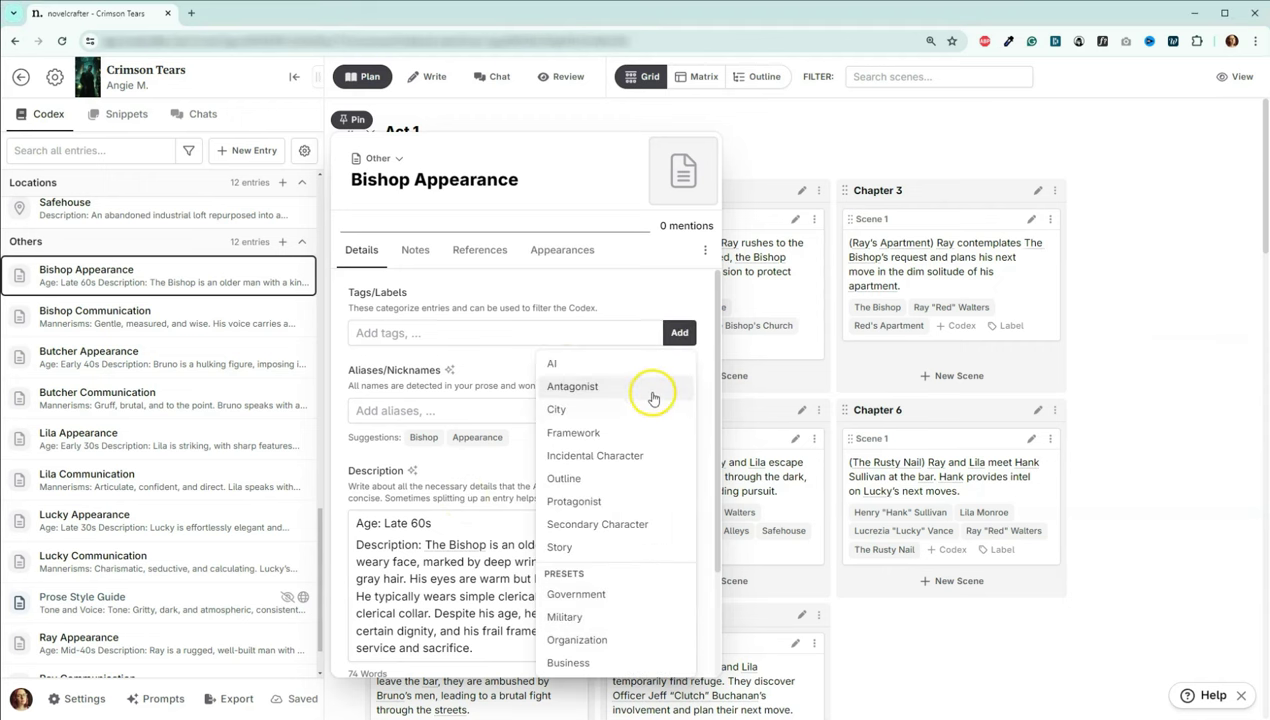
pyautogui.click(465, 336)
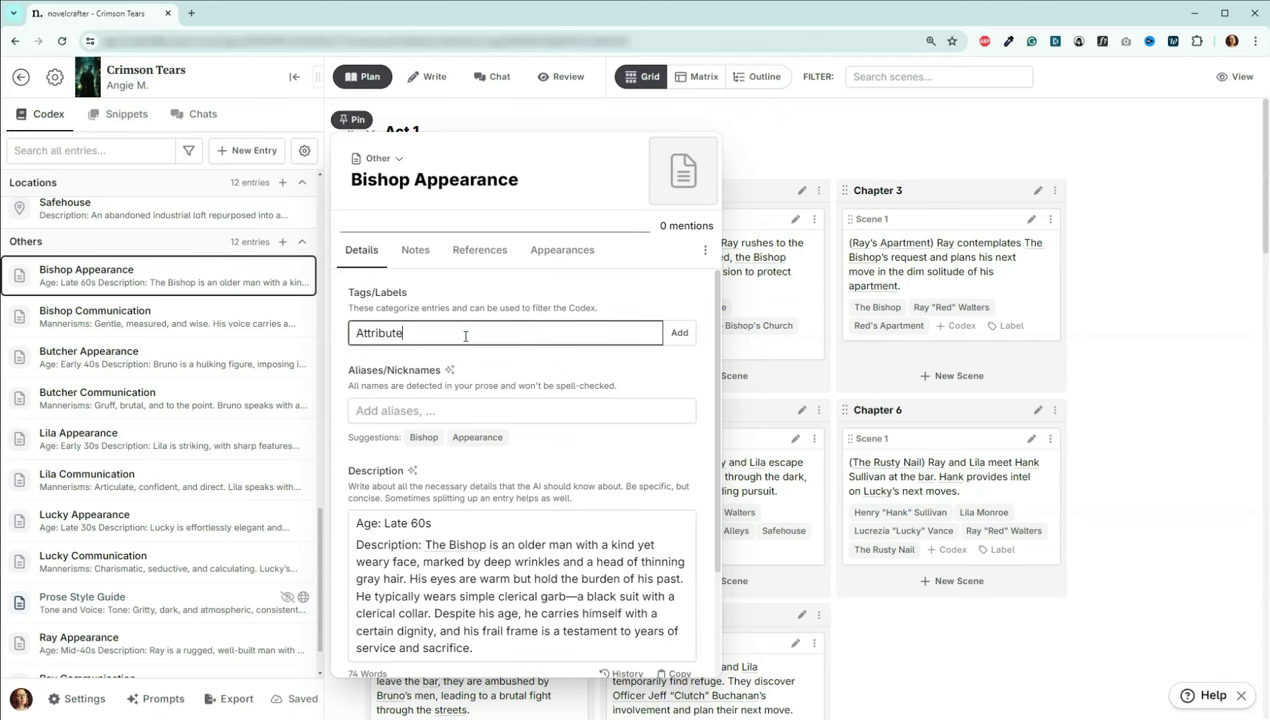
pyautogui.press('Tab')
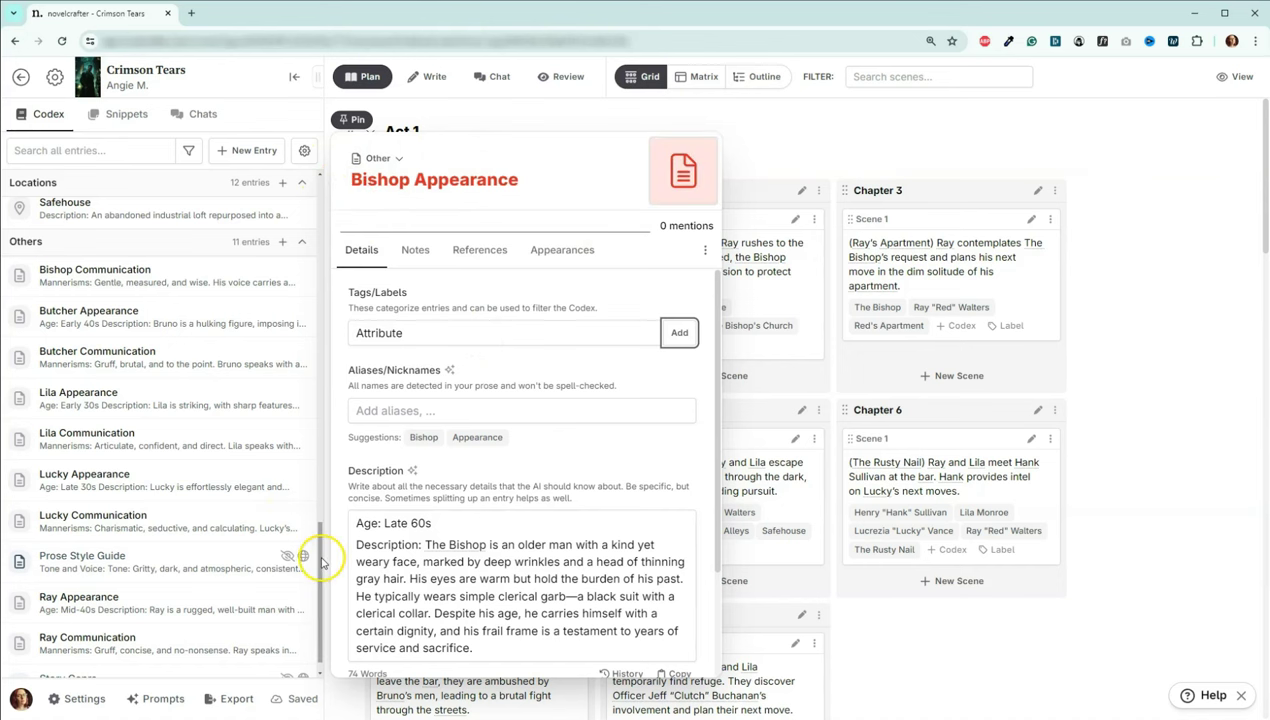
# Step: Tag Bishop Communication as Attribute
pyautogui.moveTo(320, 556); pyautogui.dragTo(335, 195)
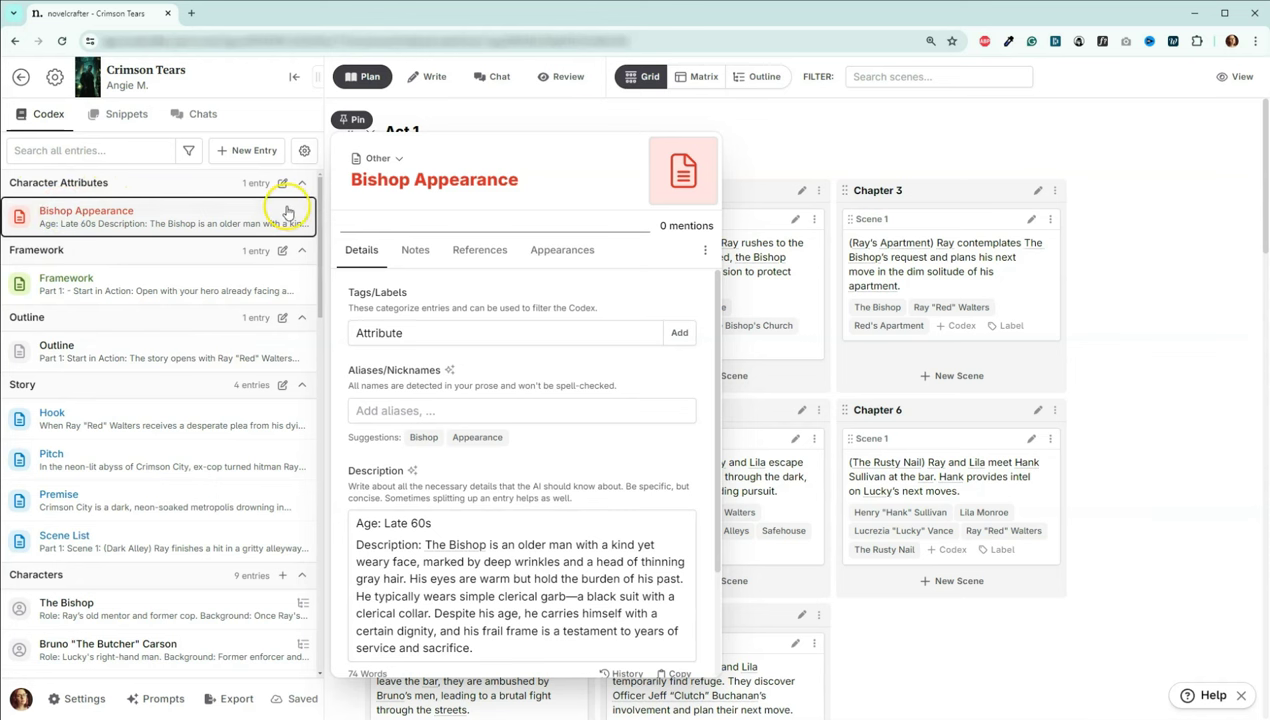
pyautogui.moveTo(318, 199); pyautogui.dragTo(321, 584)
pyautogui.click(108, 246)
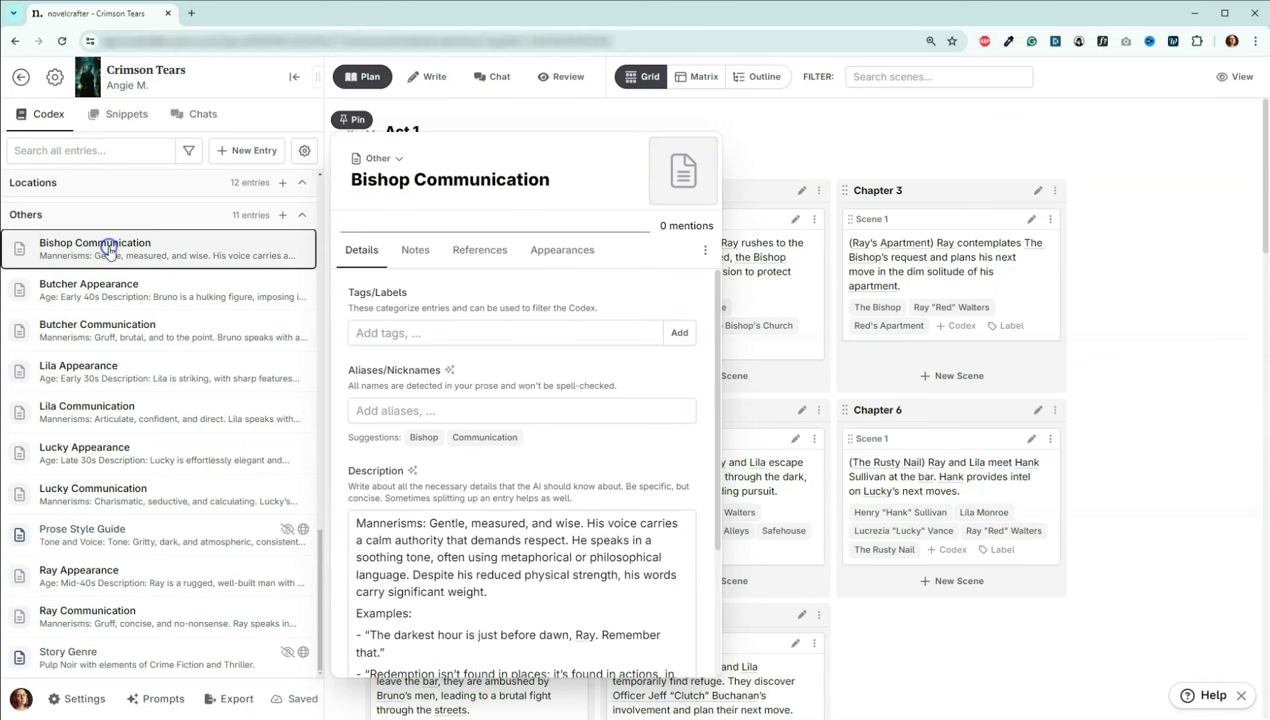
pyautogui.click(681, 333)
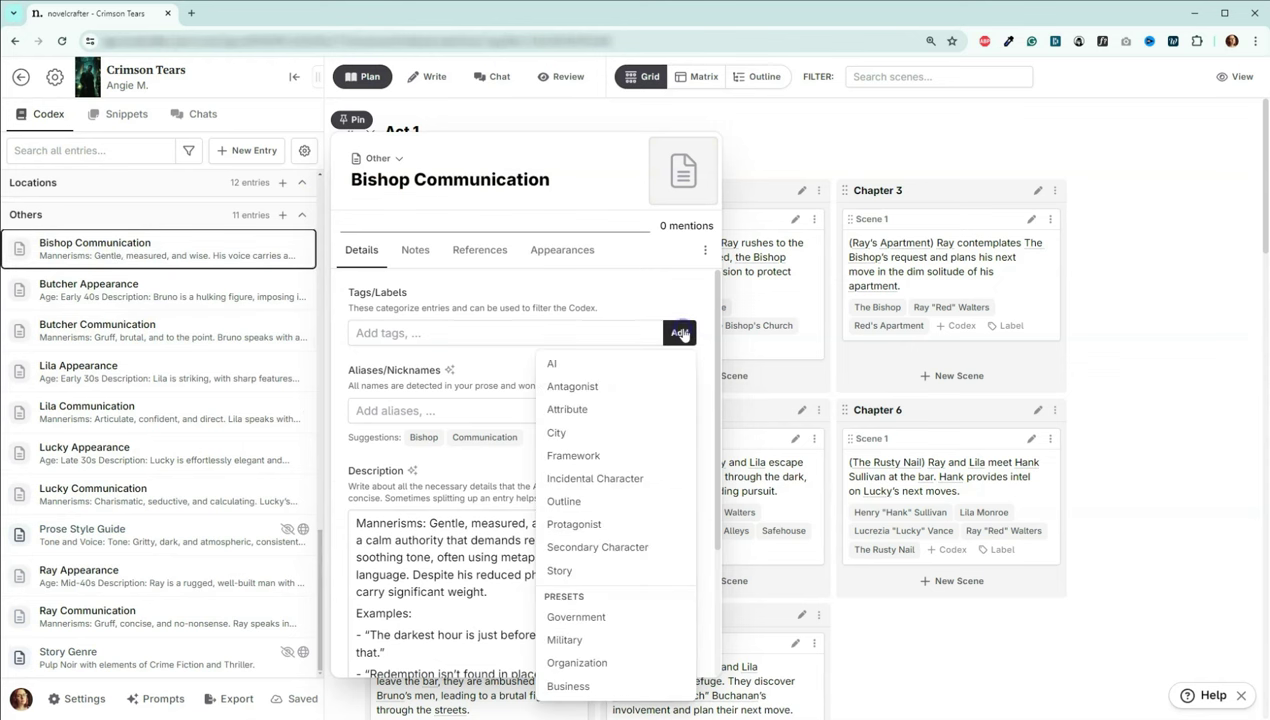
pyautogui.click(598, 409)
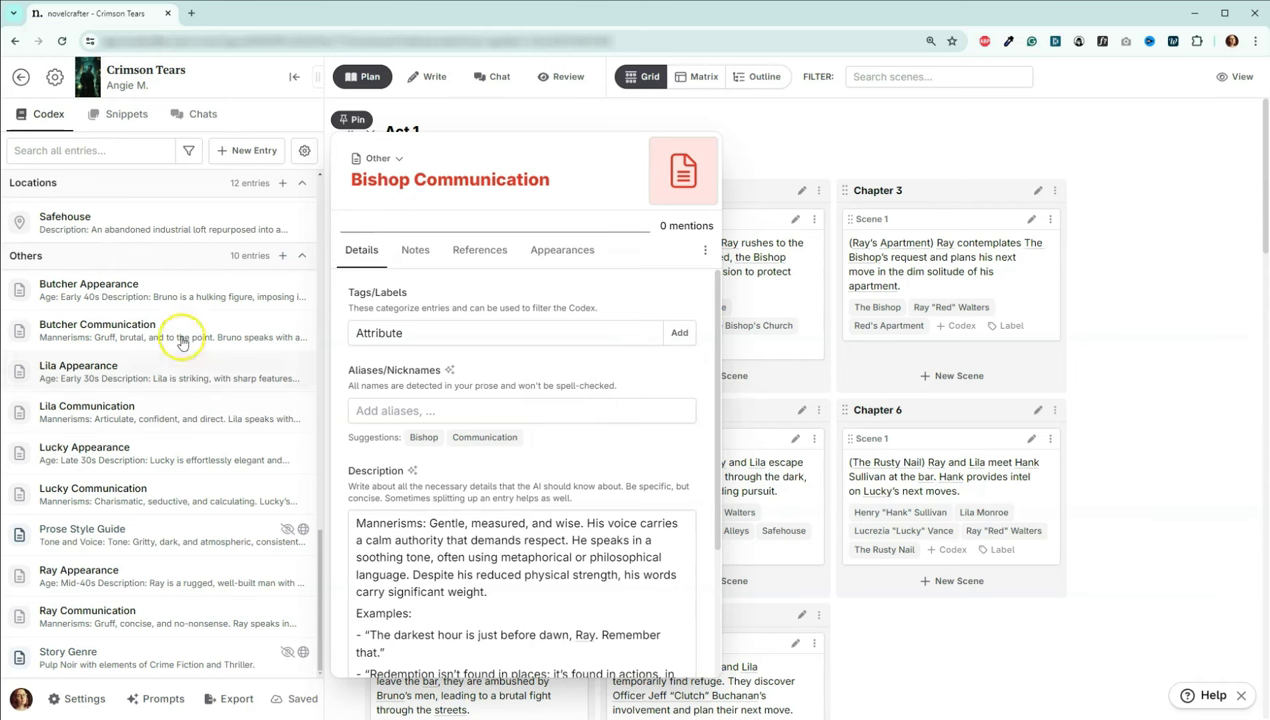
# Step: Tag Butcher Appearance and Butcher Communication as Attribute, removing a mistaken Antagonist tag
pyautogui.click(166, 284)
pyautogui.click(677, 338)
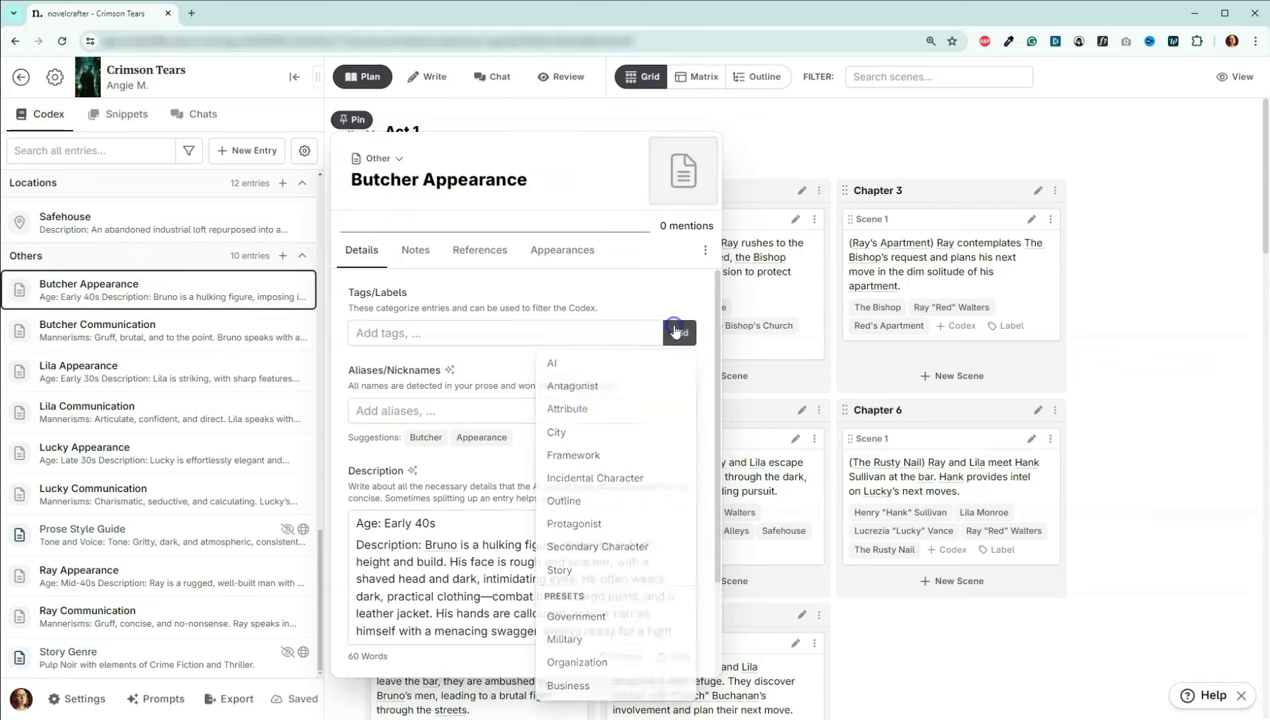
pyautogui.click(598, 409)
pyautogui.click(164, 334)
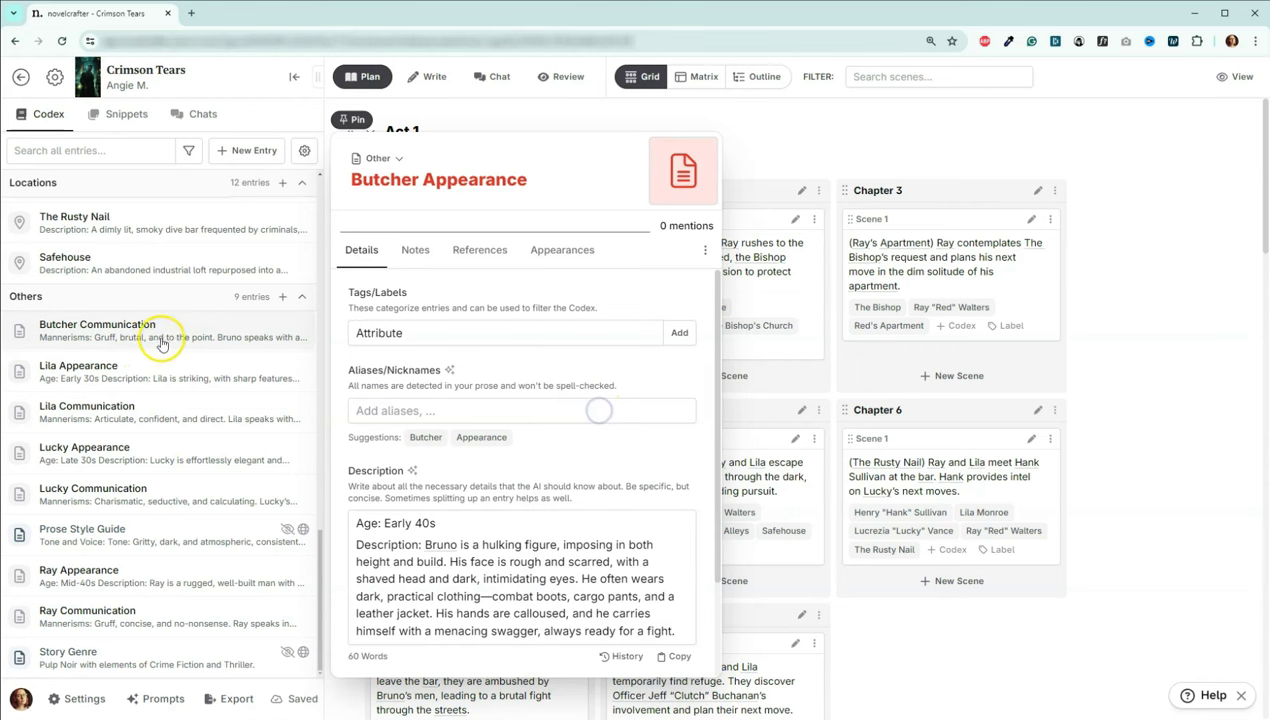
pyautogui.click(679, 332)
pyautogui.click(607, 387)
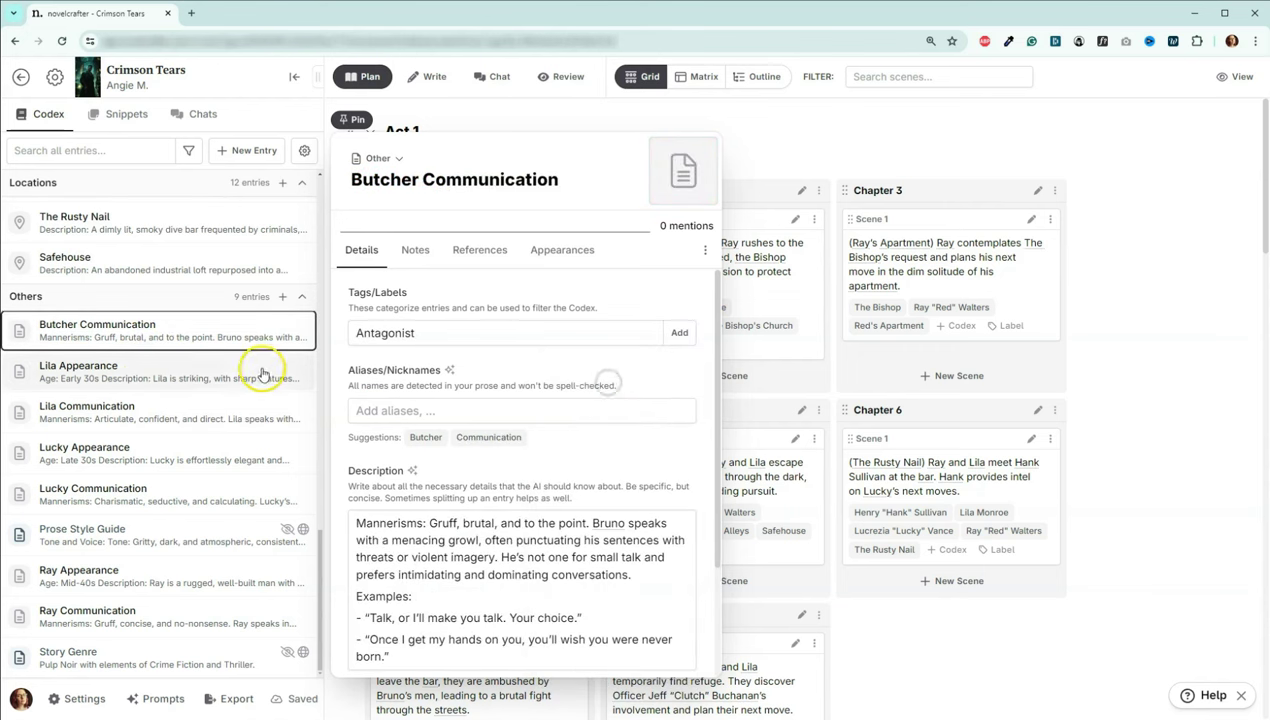
pyautogui.click(692, 341)
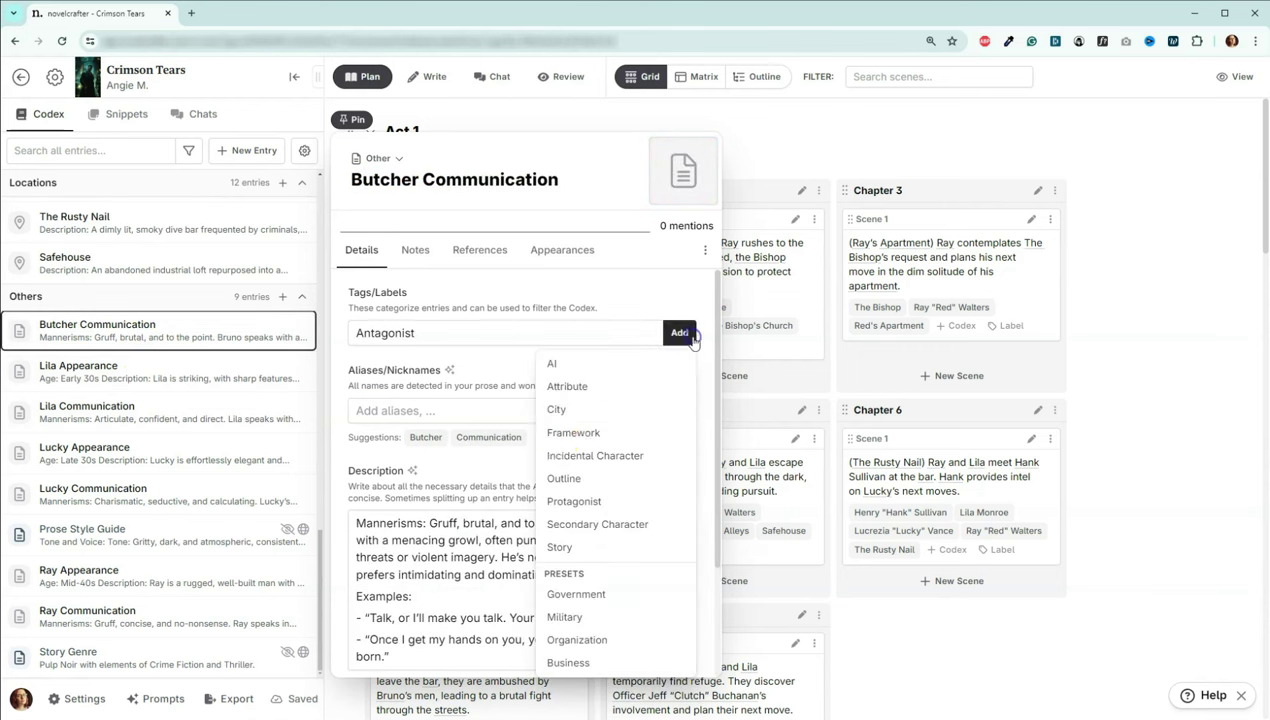
pyautogui.click(578, 391)
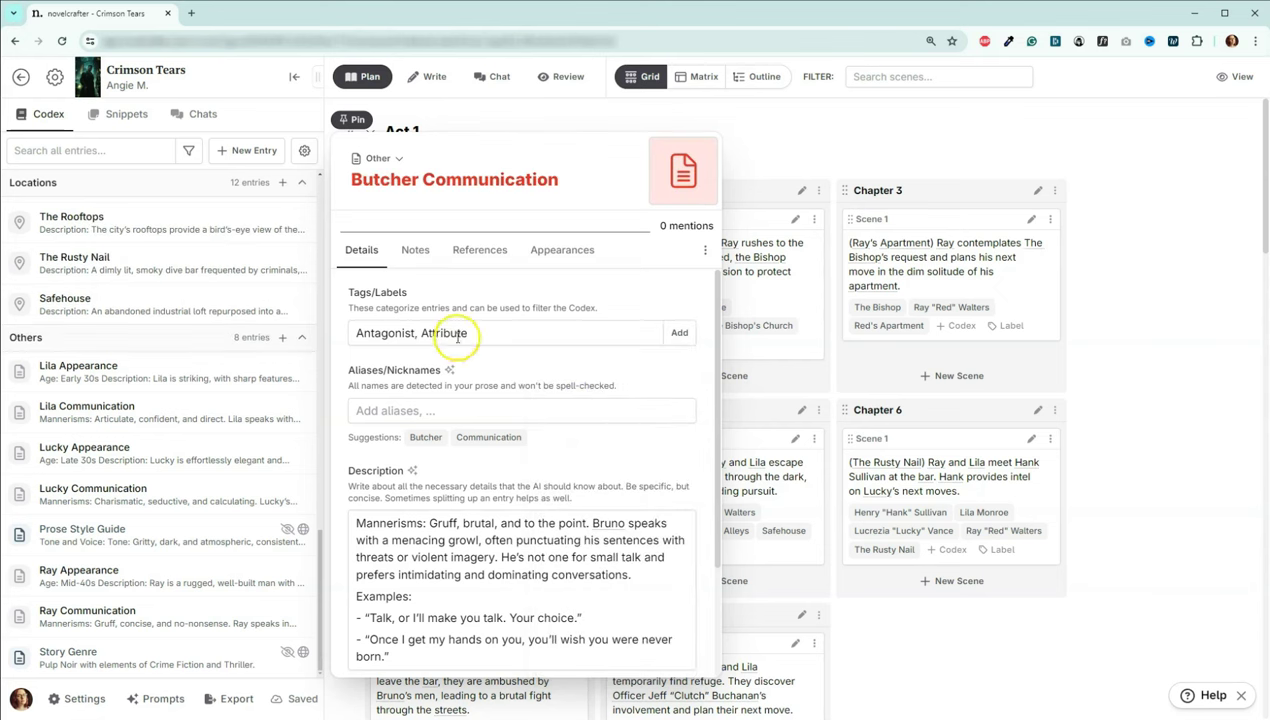
pyautogui.moveTo(424, 334); pyautogui.dragTo(340, 335)
pyautogui.press('BackSpace')
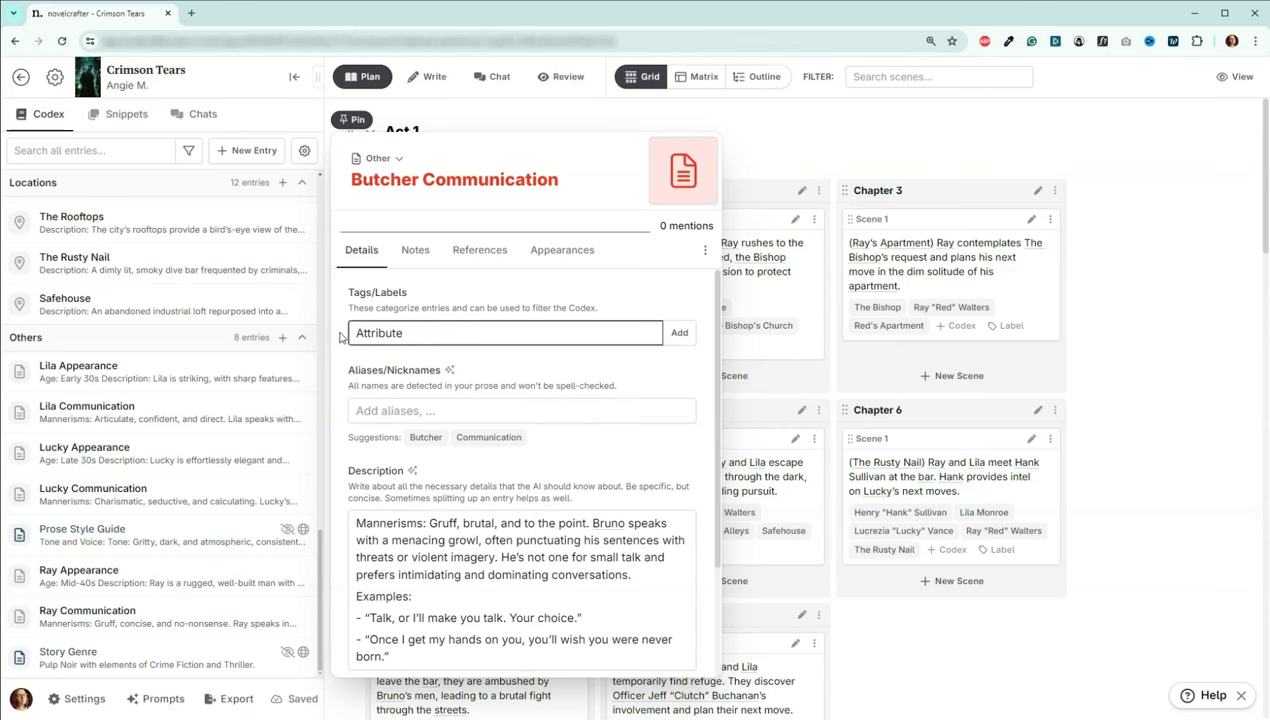
# Step: Tag Lila Appearance and Lila Communication as Attribute
pyautogui.click(133, 385)
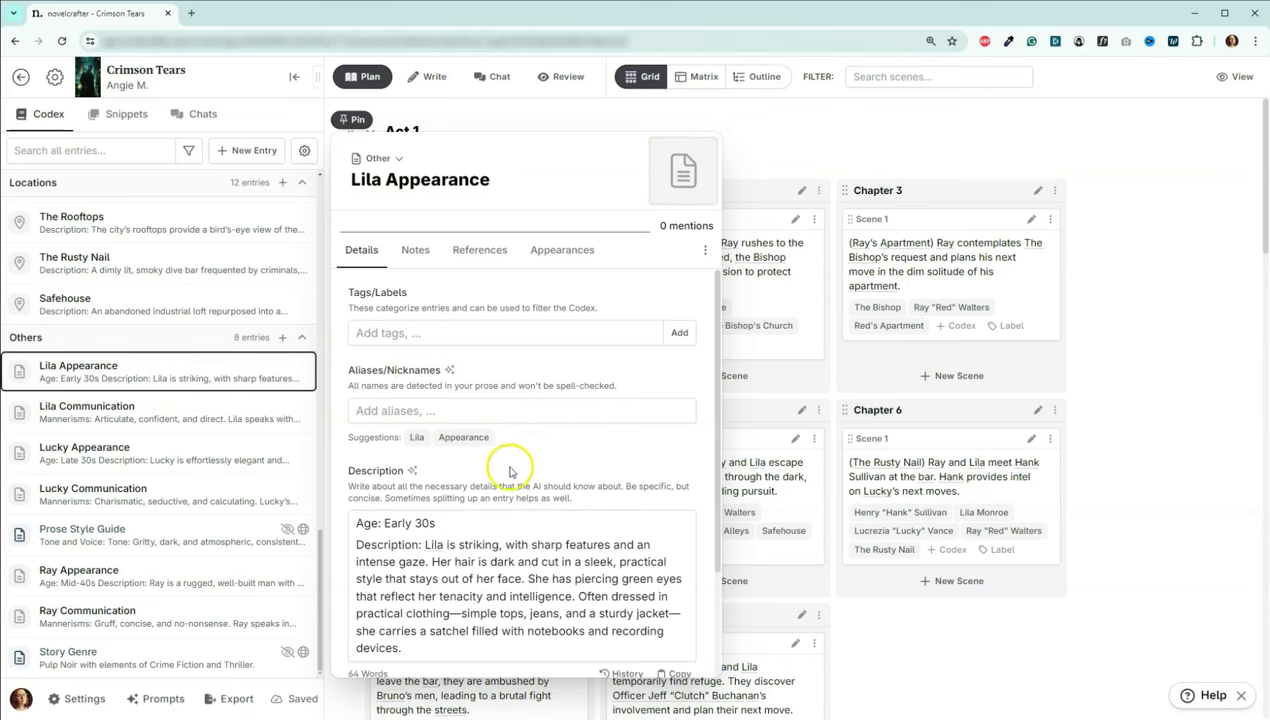
pyautogui.click(680, 332)
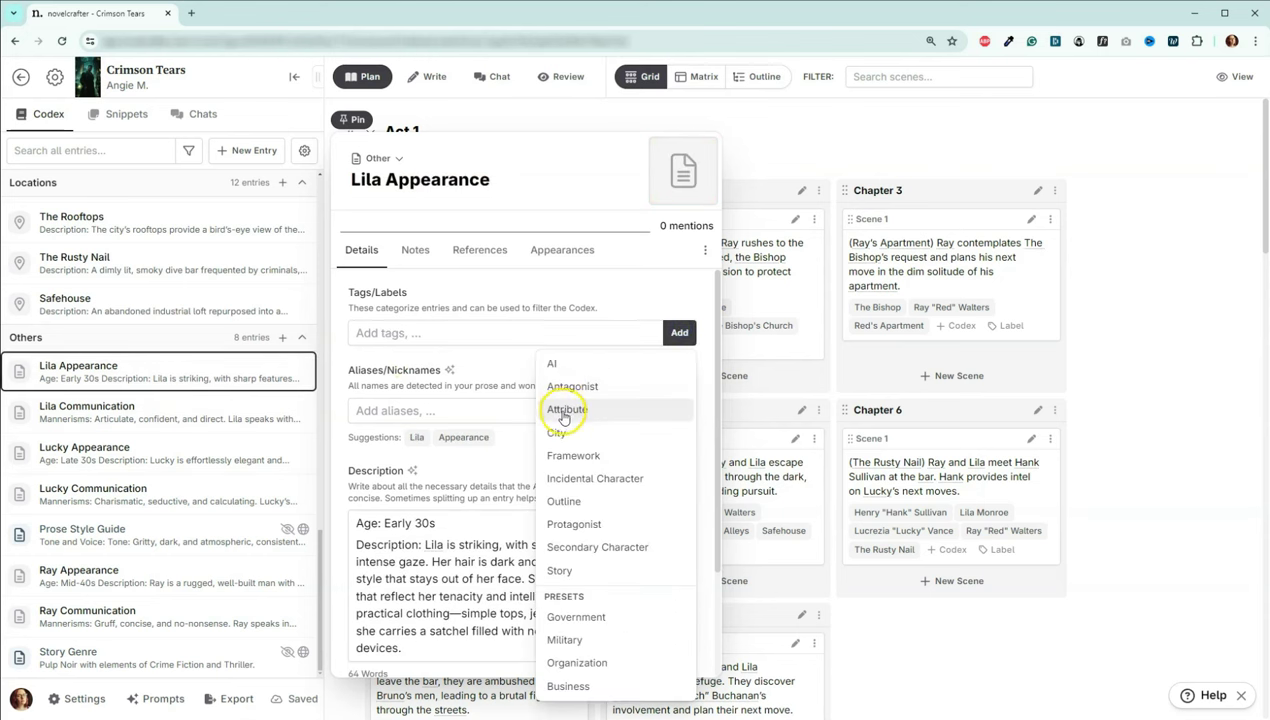
pyautogui.click(565, 411)
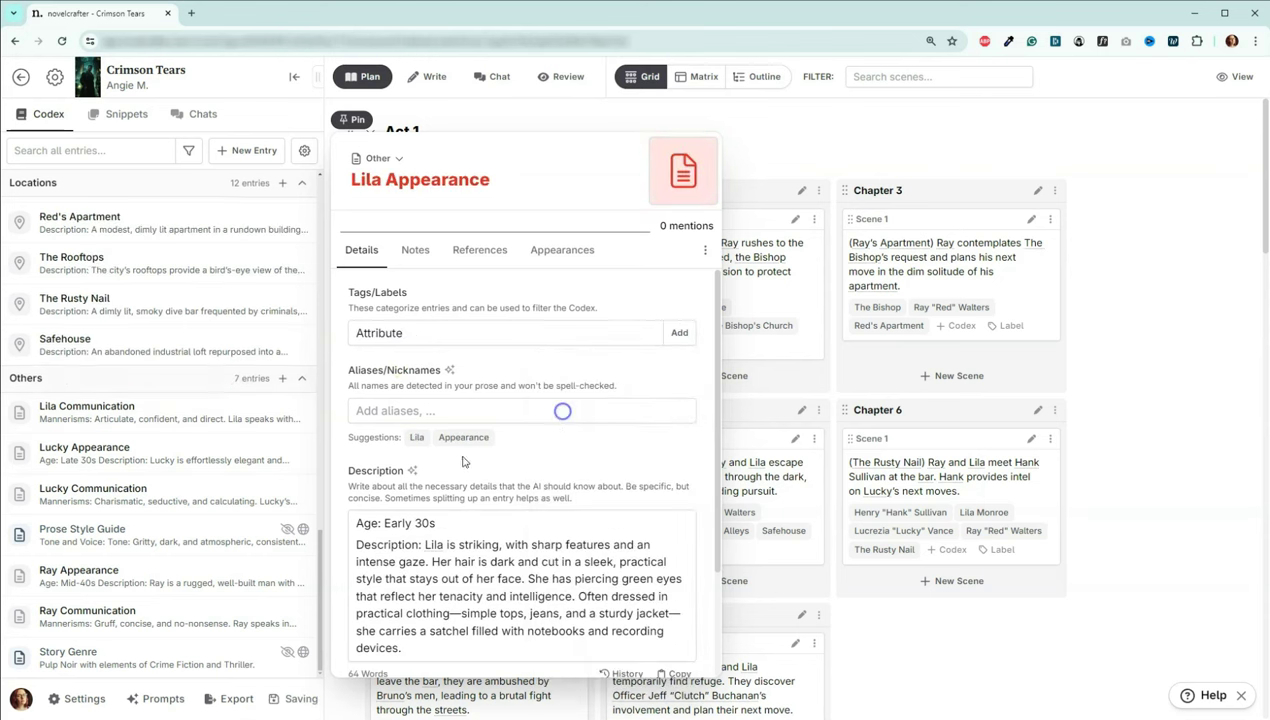
pyautogui.click(125, 410)
pyautogui.click(682, 333)
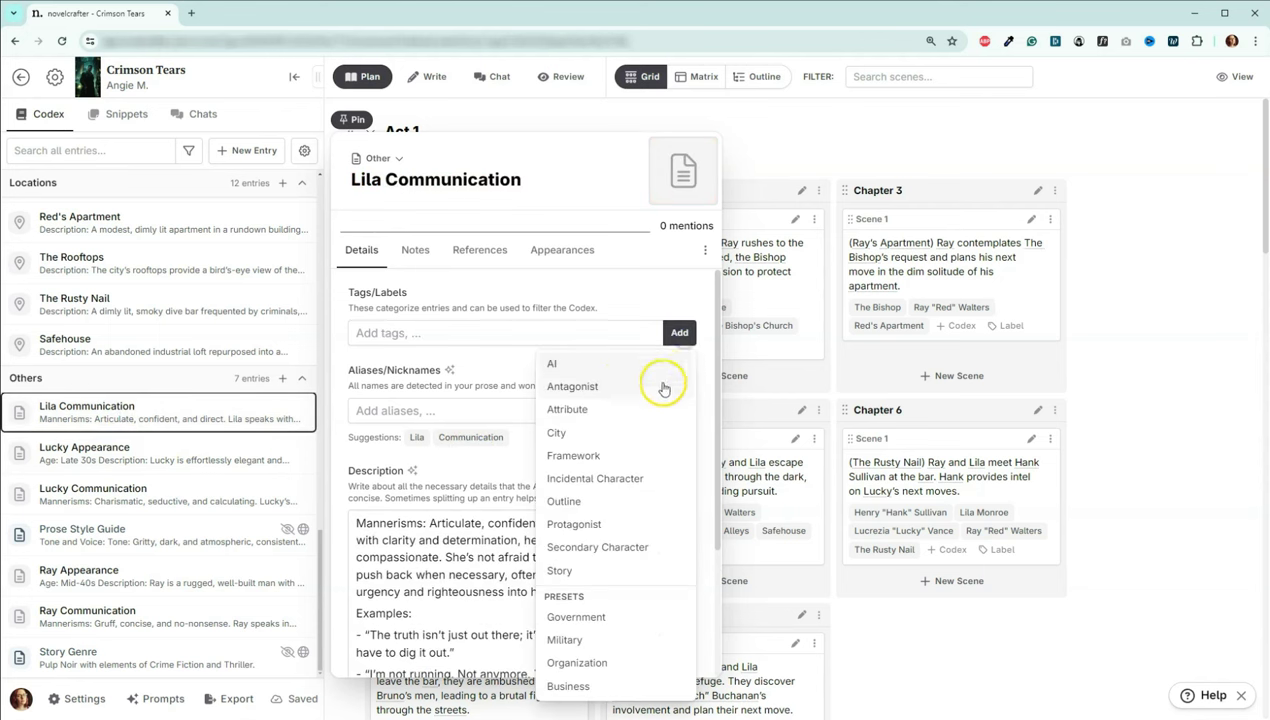
pyautogui.click(645, 410)
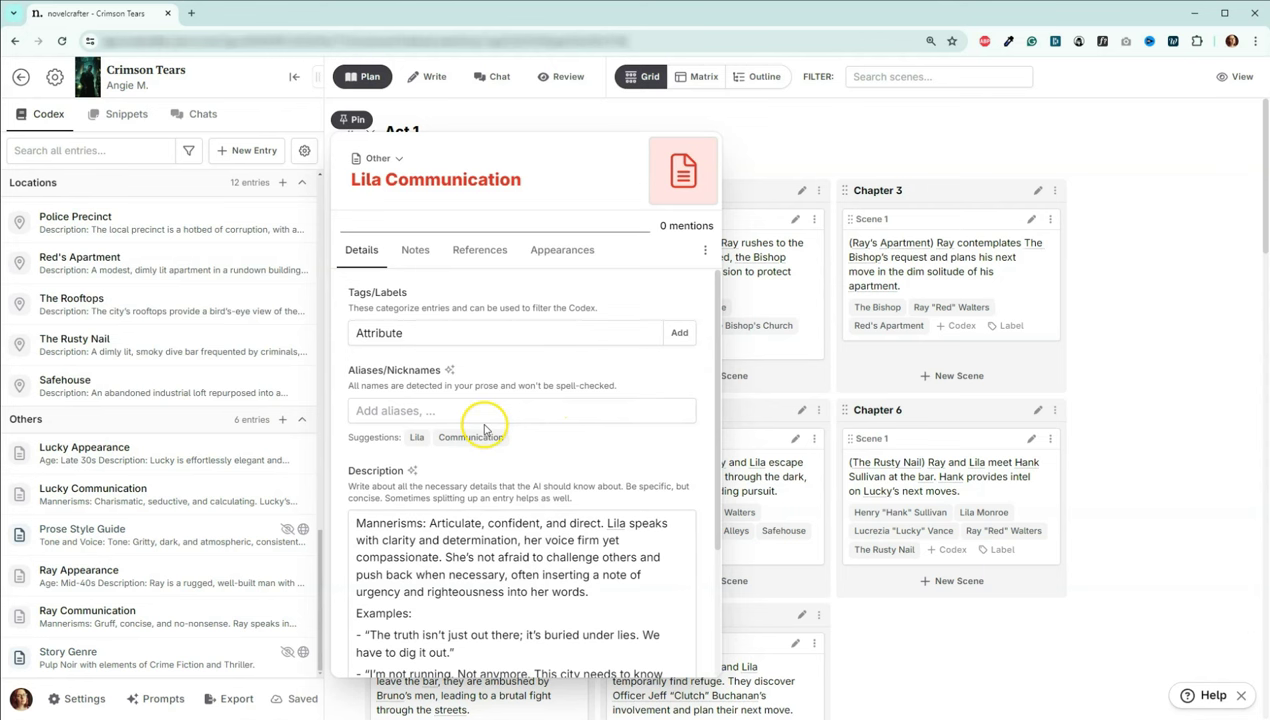
# Step: Tag Lucky Appearance, Lucky Communication and Ray Appearance as Attribute, then open Ray Communication's tag list
pyautogui.click(235, 460)
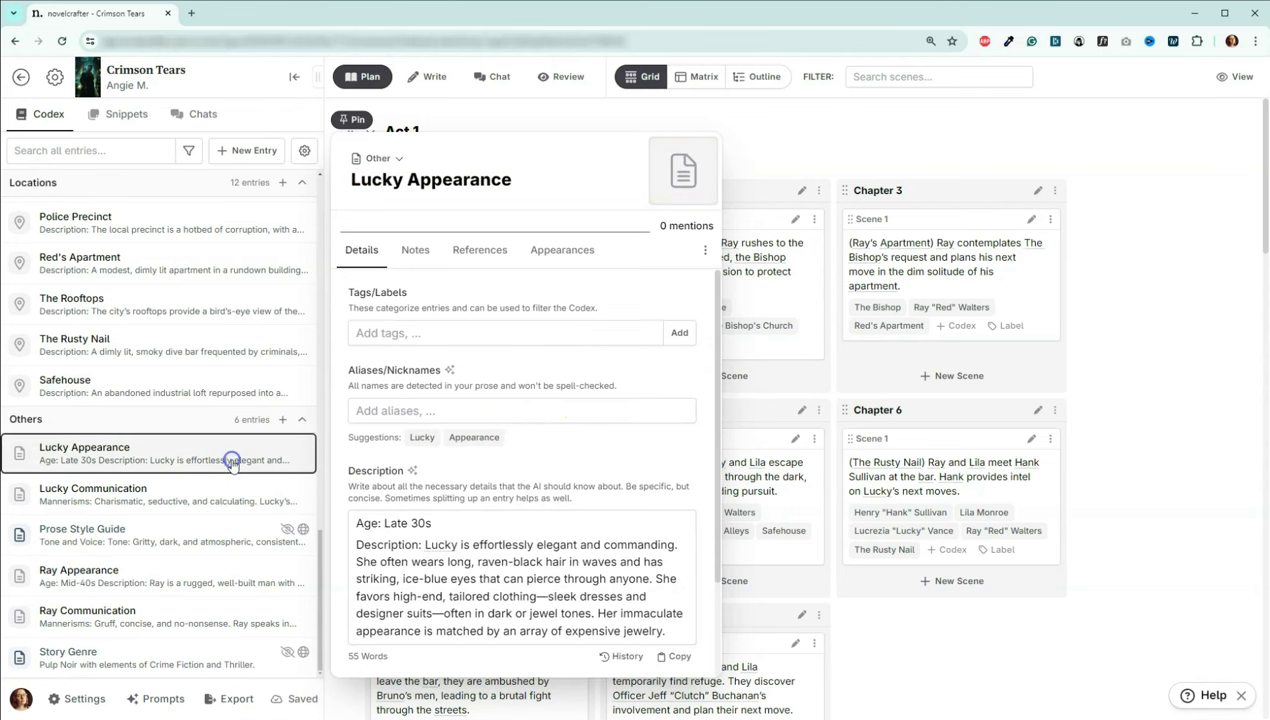
pyautogui.click(678, 334)
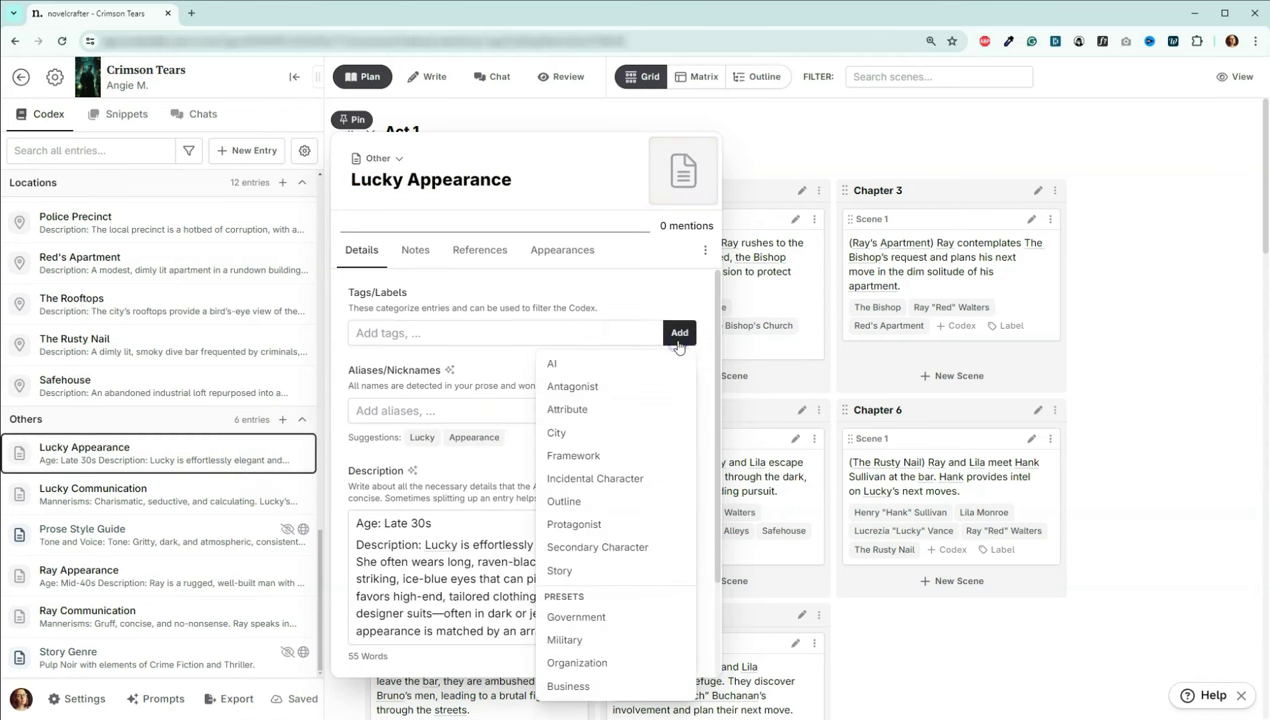
pyautogui.click(619, 410)
pyautogui.click(612, 411)
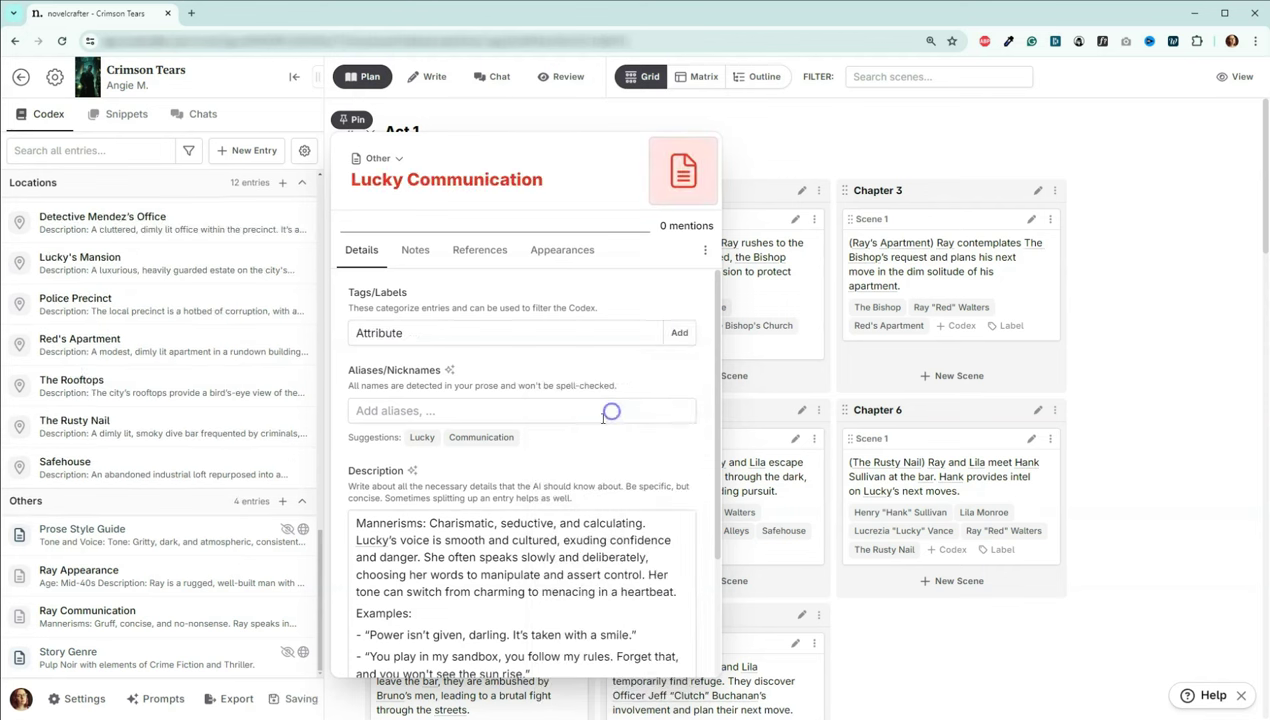
pyautogui.click(165, 582)
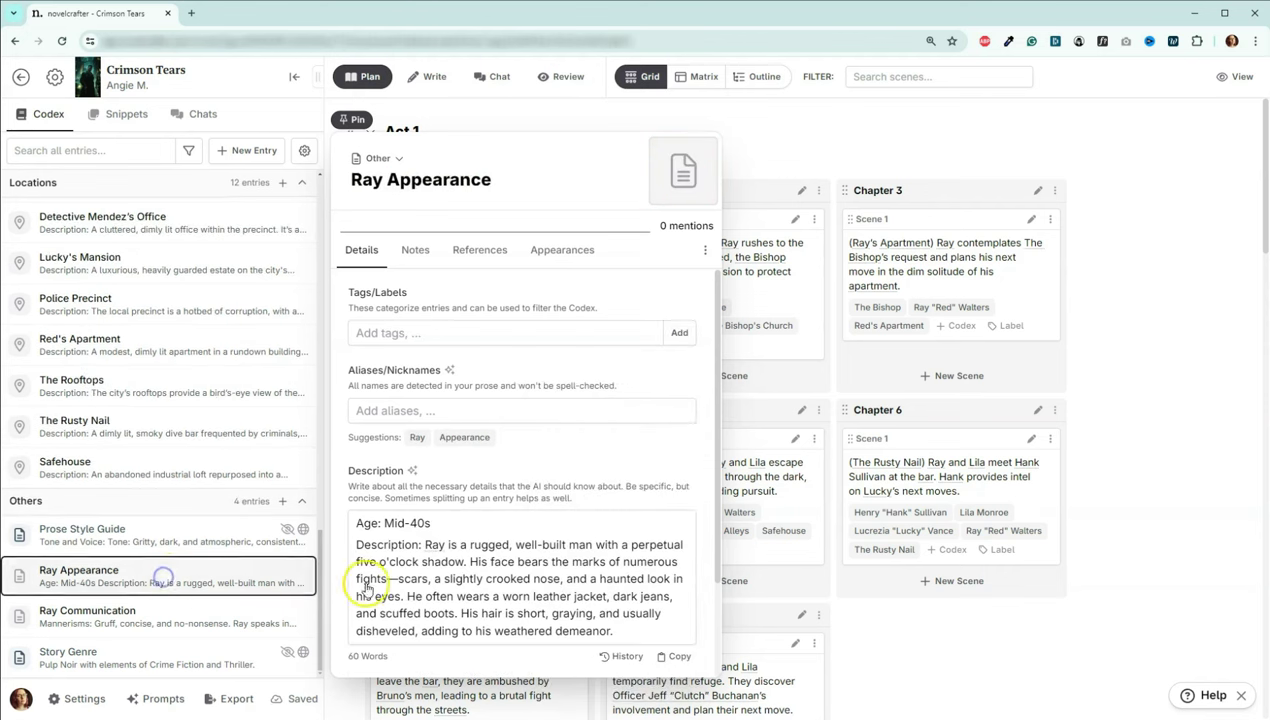
pyautogui.click(678, 332)
pyautogui.click(640, 410)
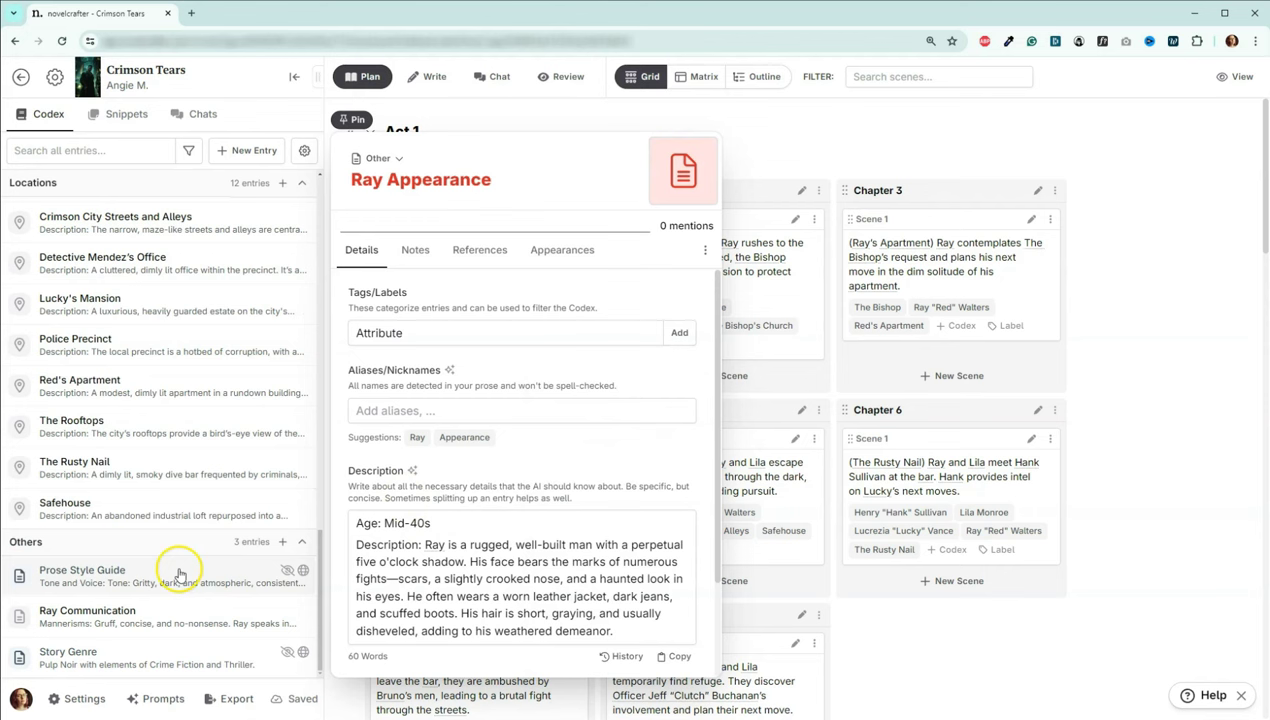
pyautogui.click(155, 612)
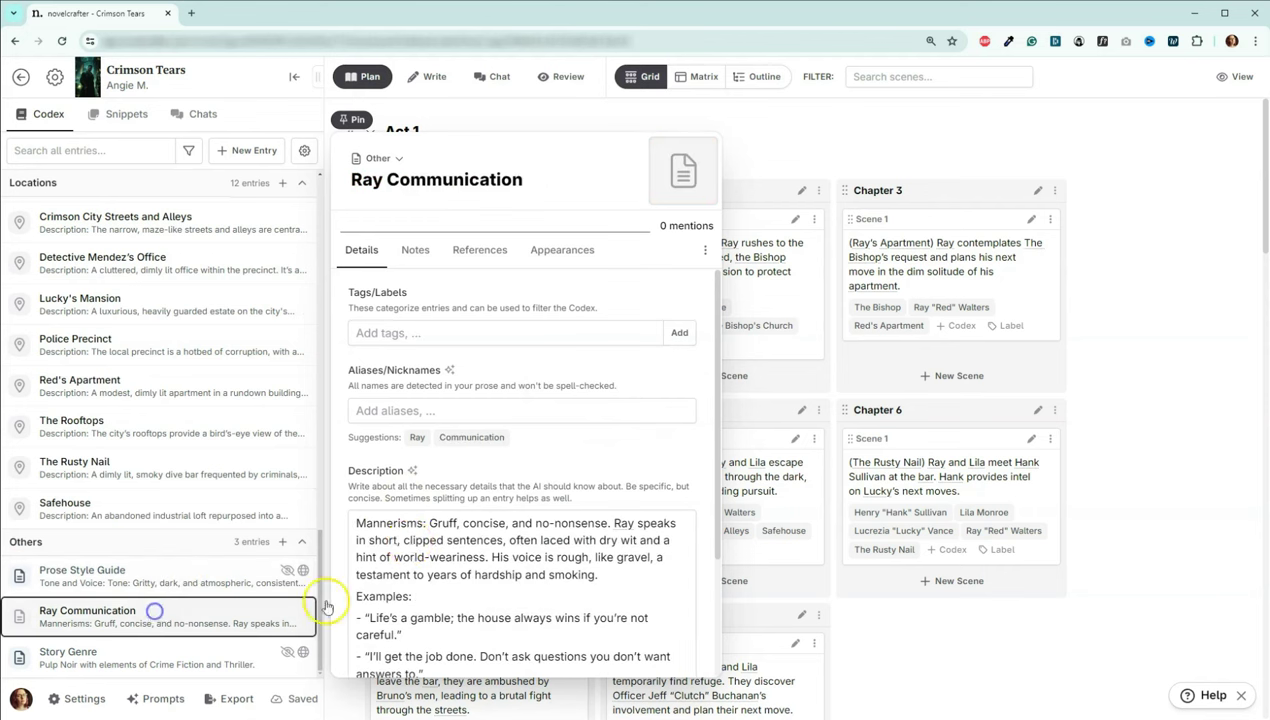
pyautogui.click(679, 332)
# Step: Tag Ray Communication as Attribute
pyautogui.click(621, 410)
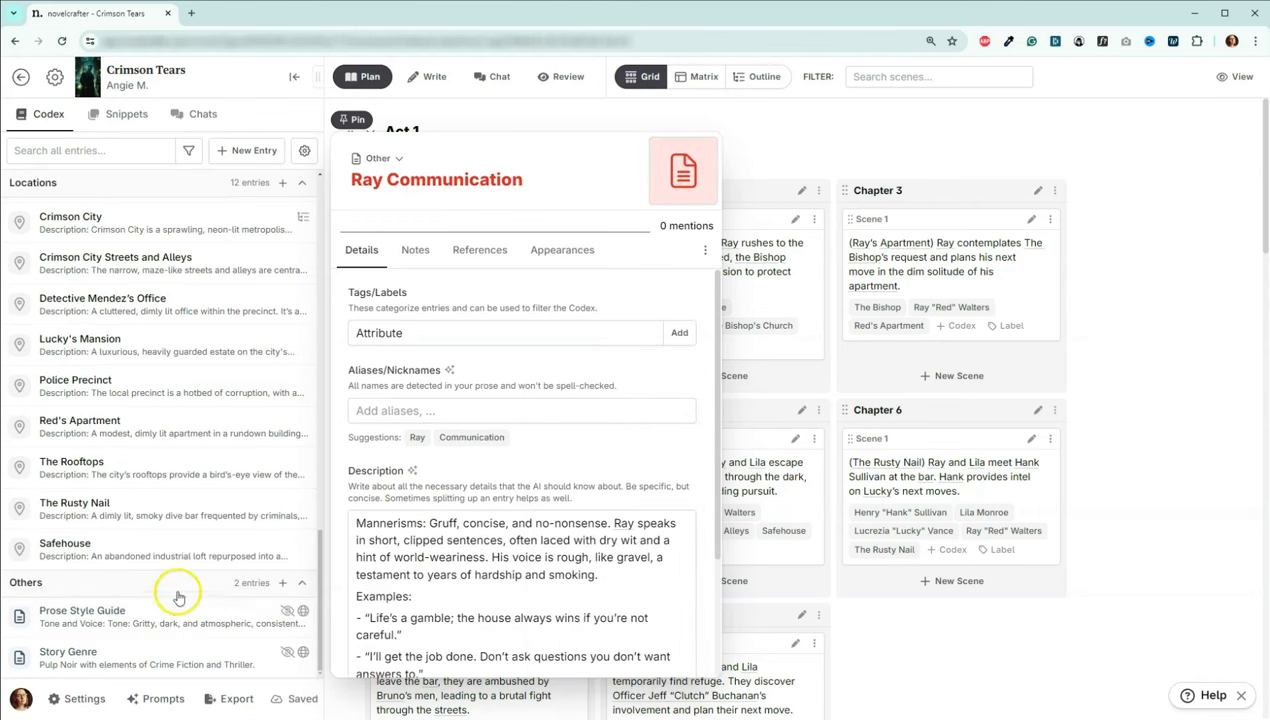
pyautogui.scroll(10, 213, 598)
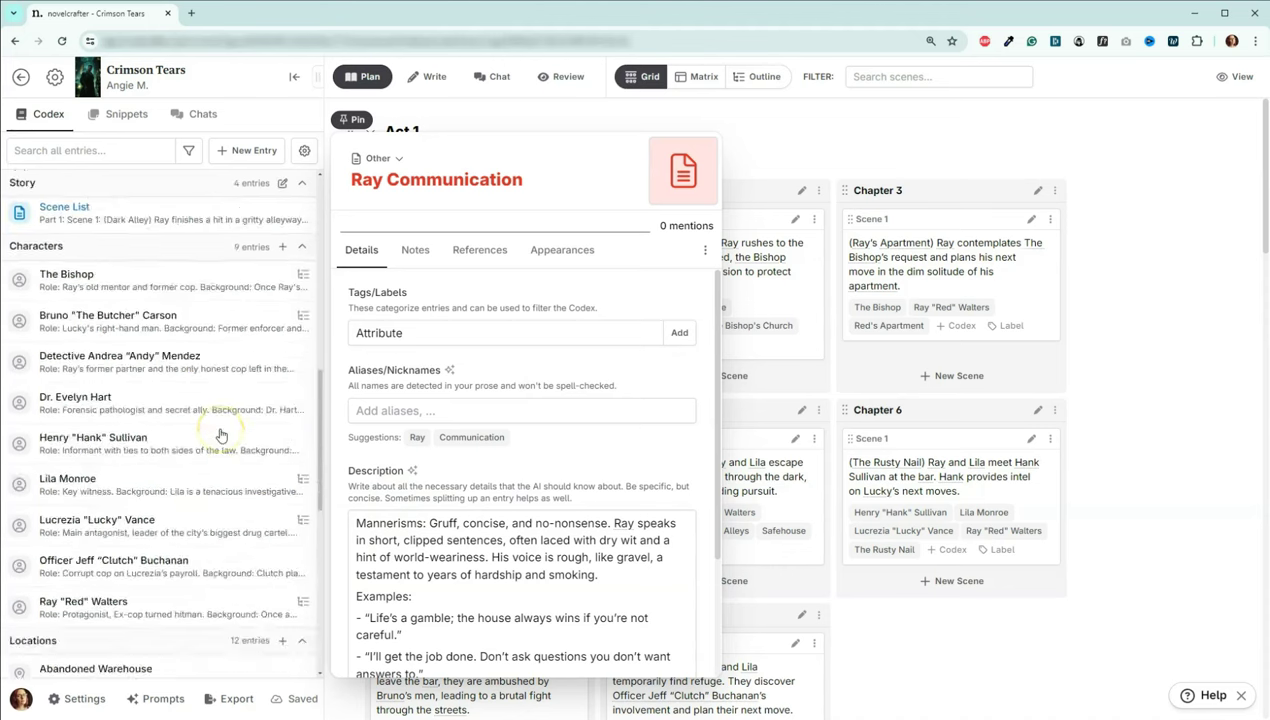
pyautogui.scroll(2, 221, 433)
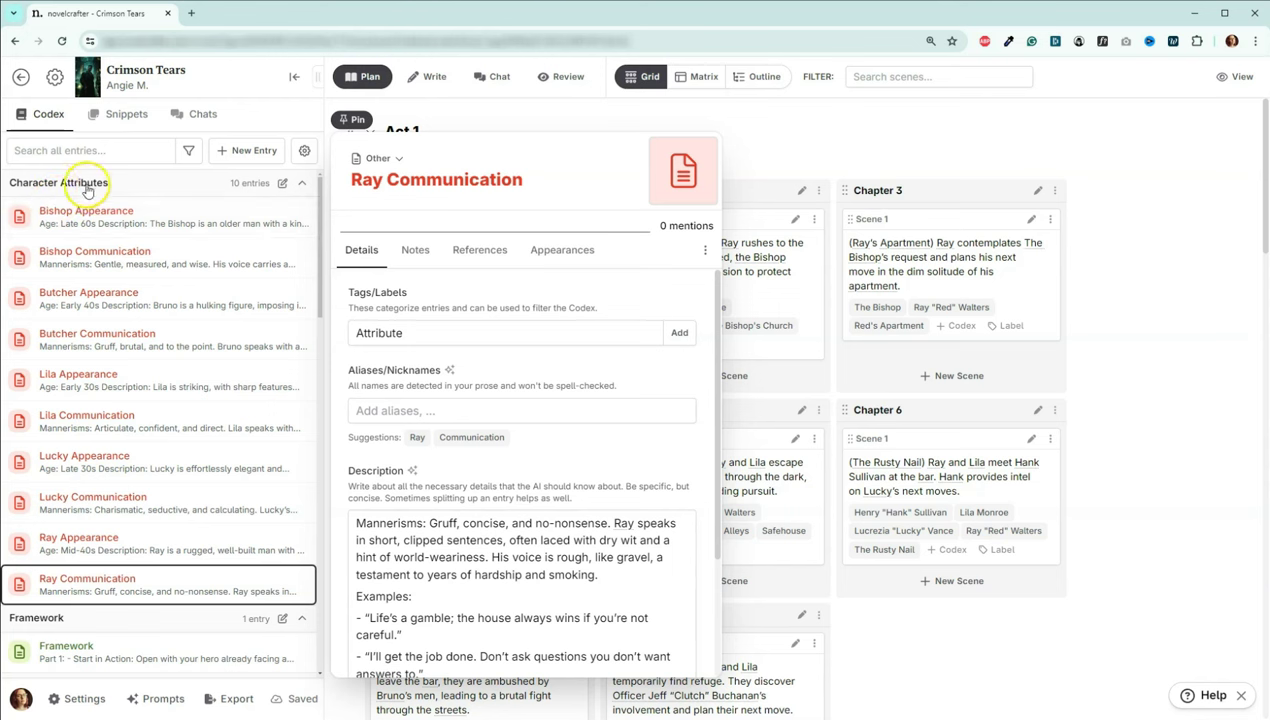
pyautogui.scroll(-2, 104, 185)
pyautogui.scroll(-3, 100, 185)
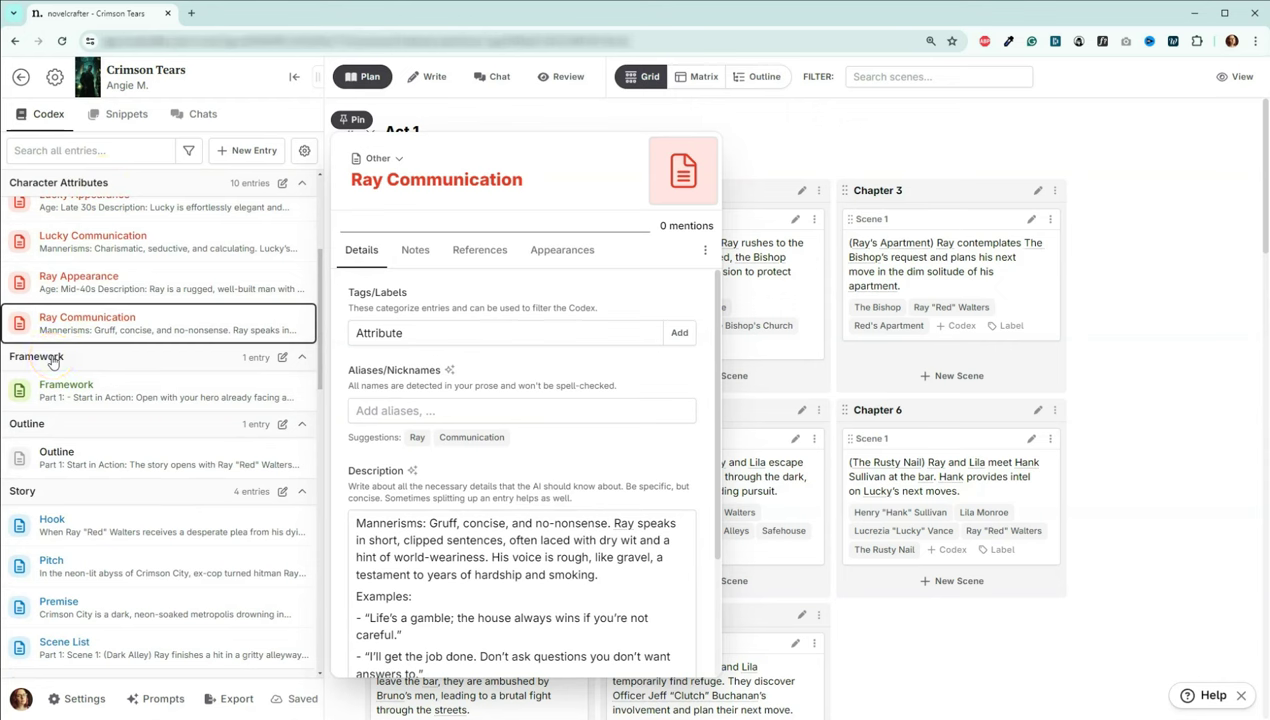
# Step: Review the ten Character Attributes entries and bring up the Codex display options
pyautogui.click(55, 426)
pyautogui.click(92, 393)
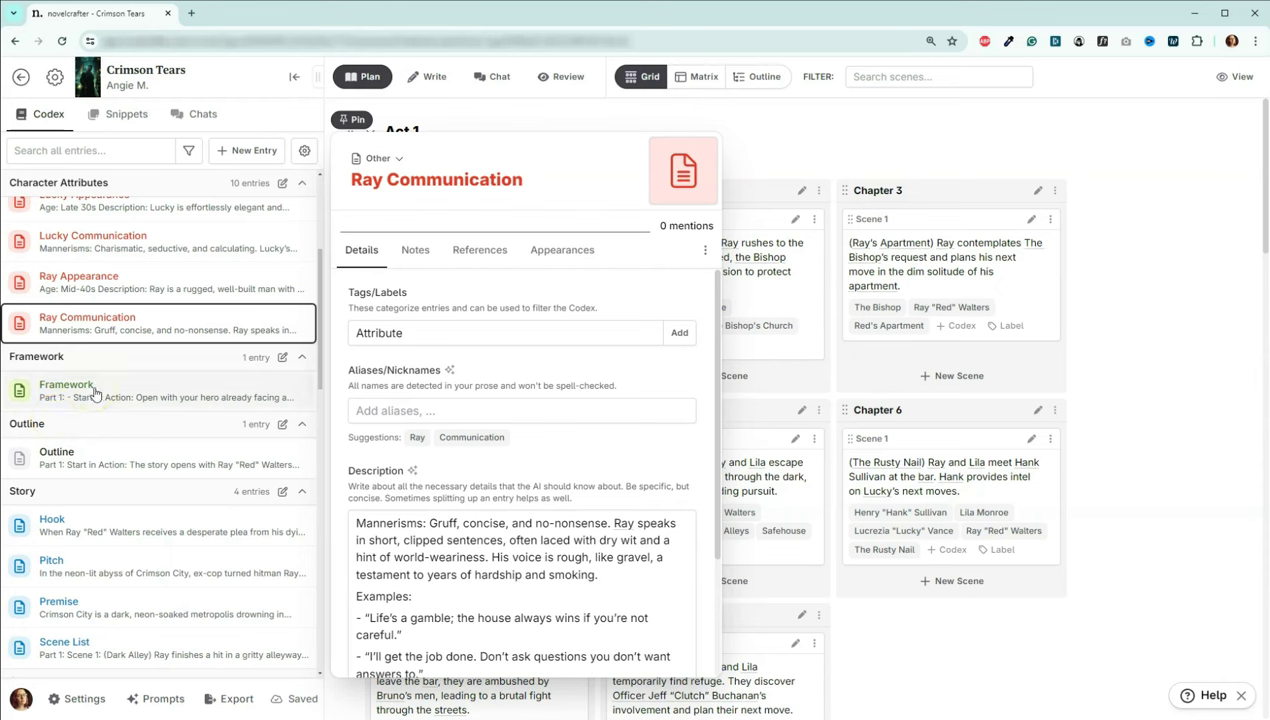
pyautogui.scroll(3, 228, 264)
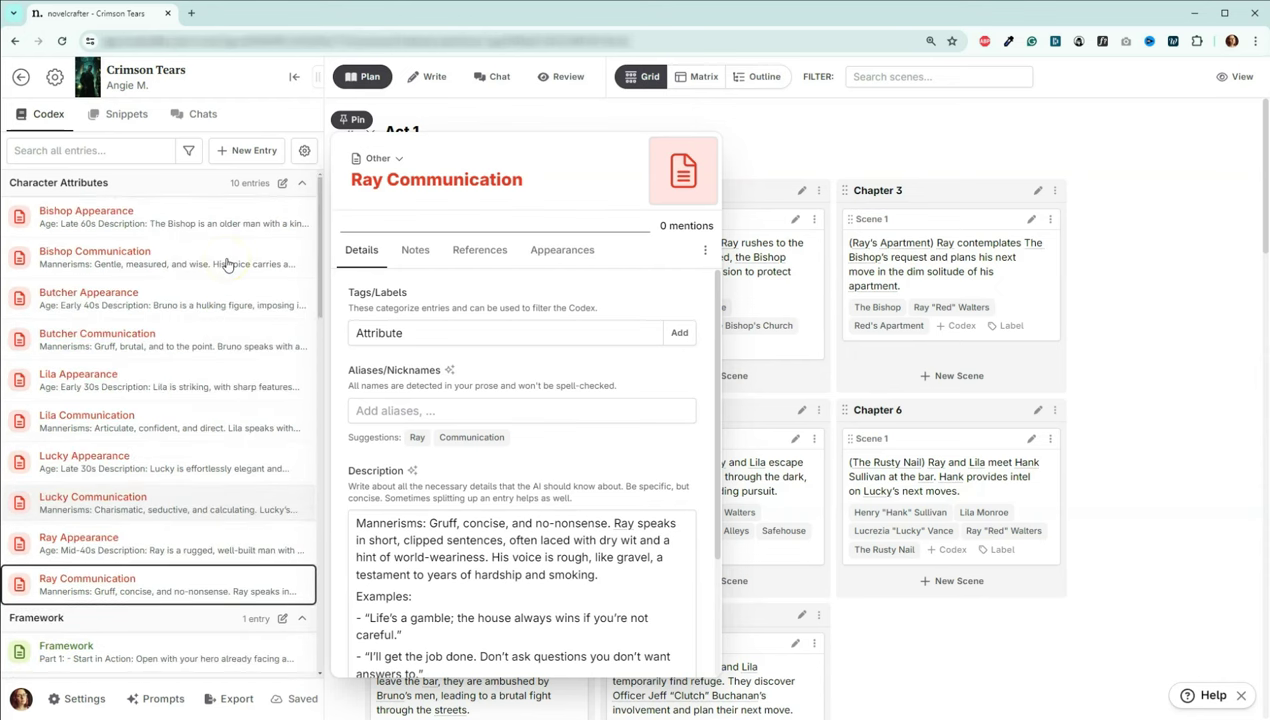
pyautogui.click(202, 222)
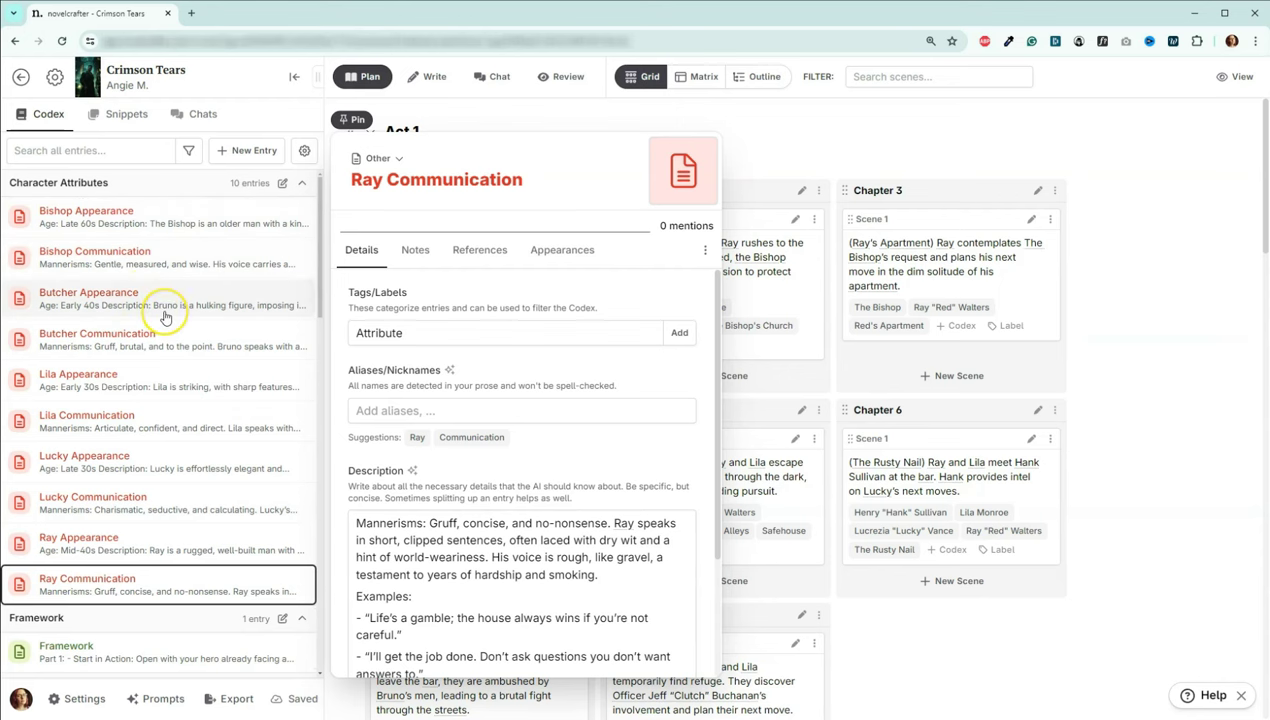
pyautogui.click(198, 305)
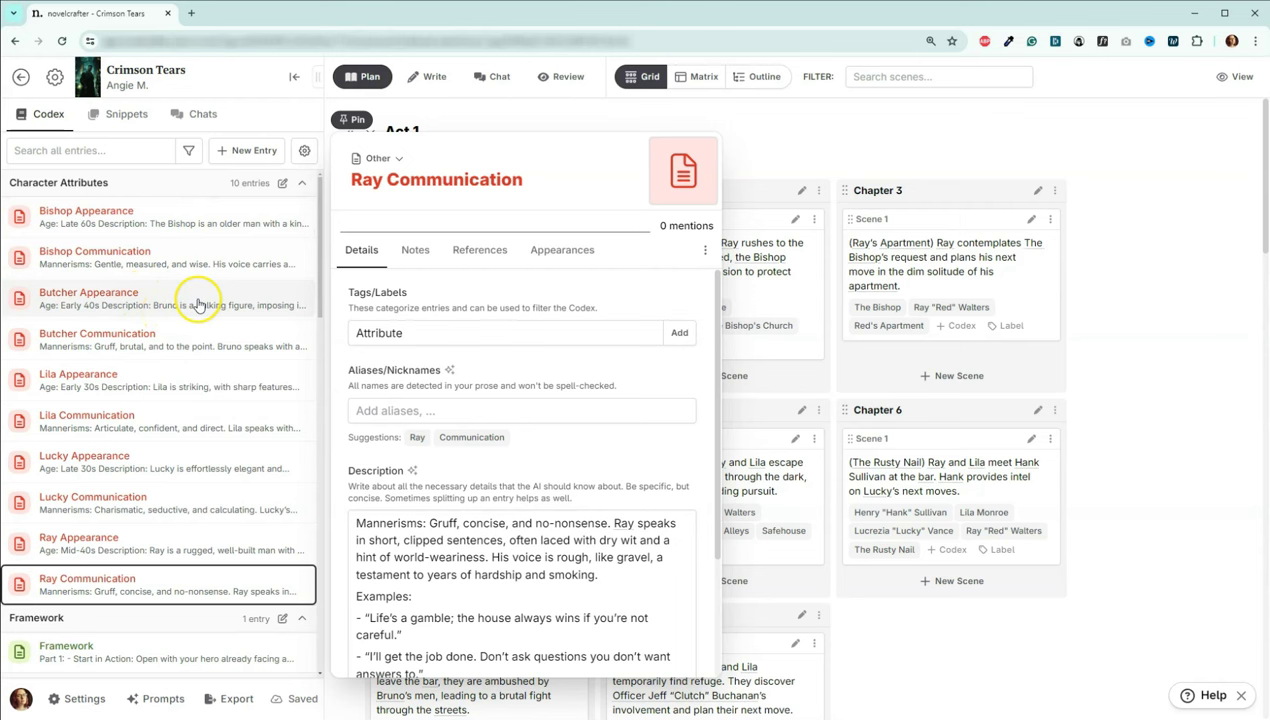
pyautogui.click(303, 151)
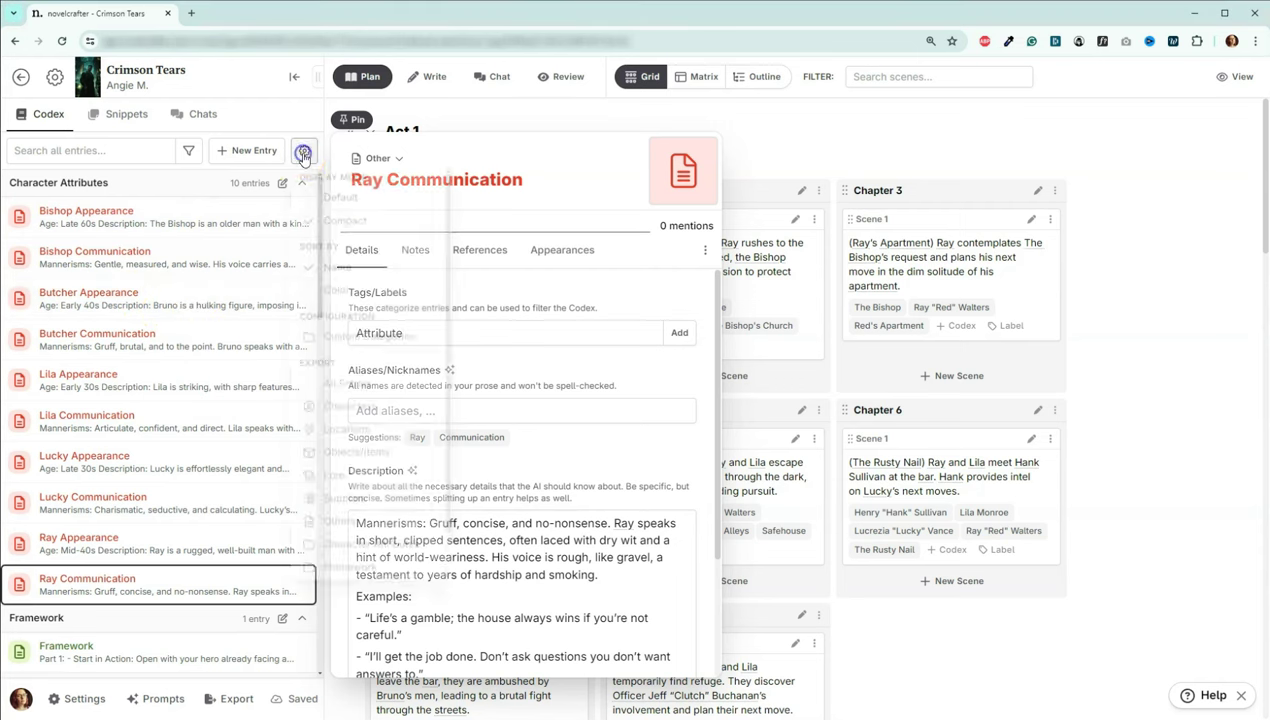
# Step: Delete the Character Attributes category in Custom Categories and confirm the deletion
pyautogui.click(337, 336)
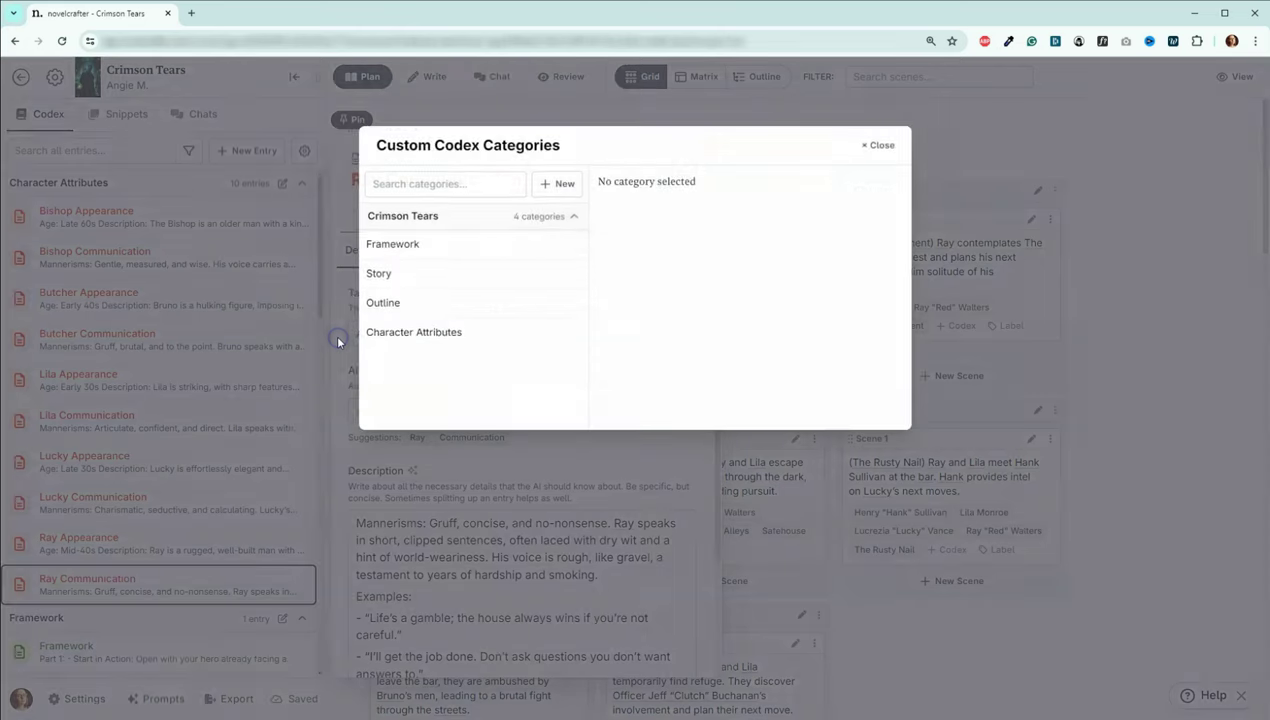
pyautogui.click(396, 334)
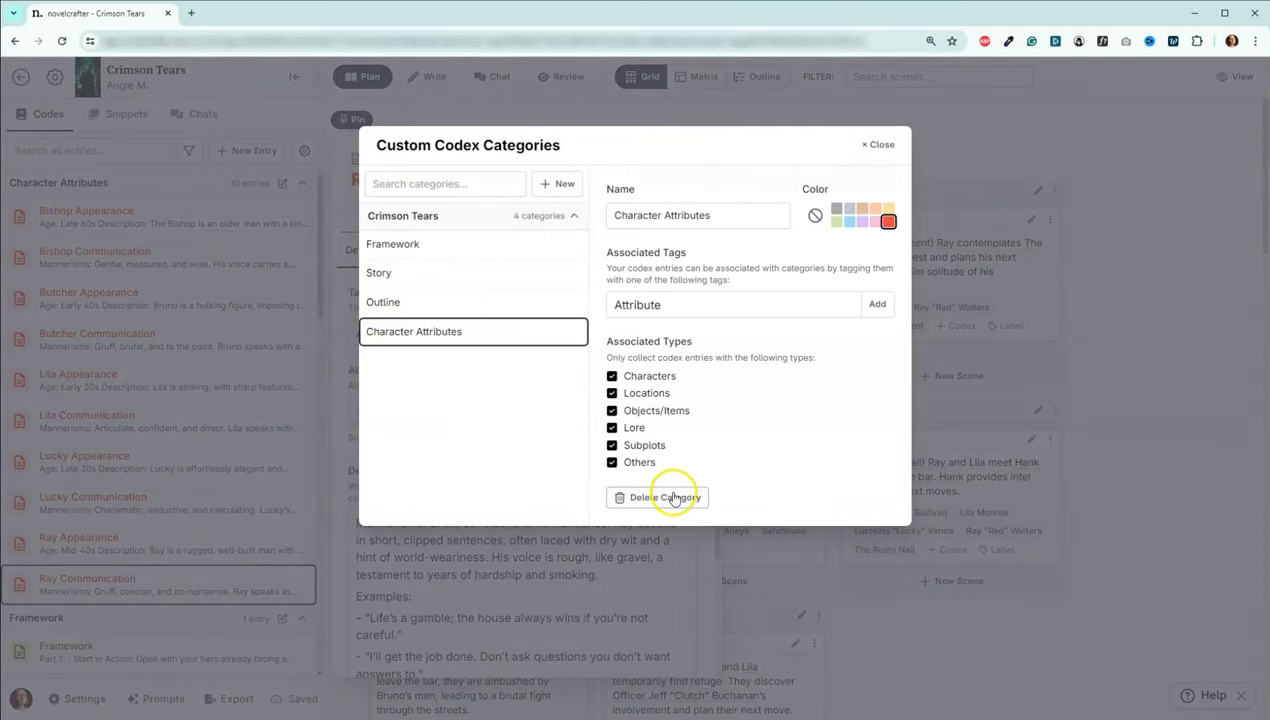
pyautogui.click(673, 497)
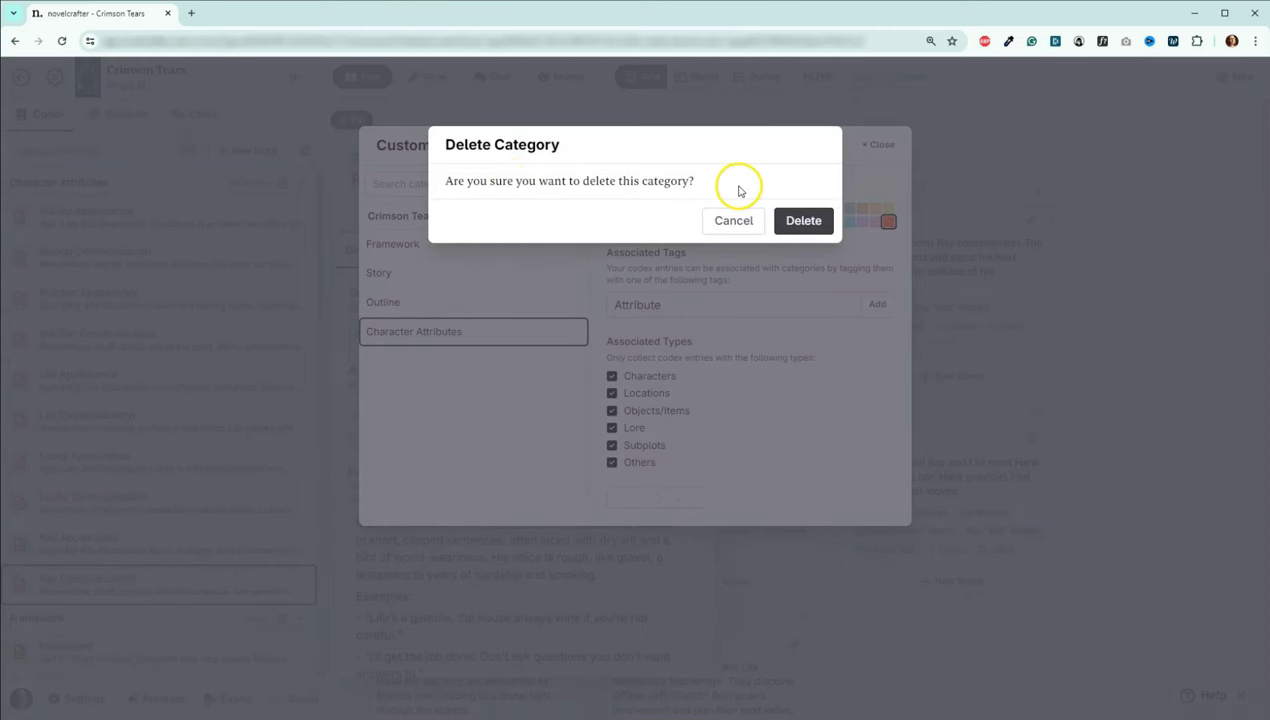
pyautogui.click(800, 221)
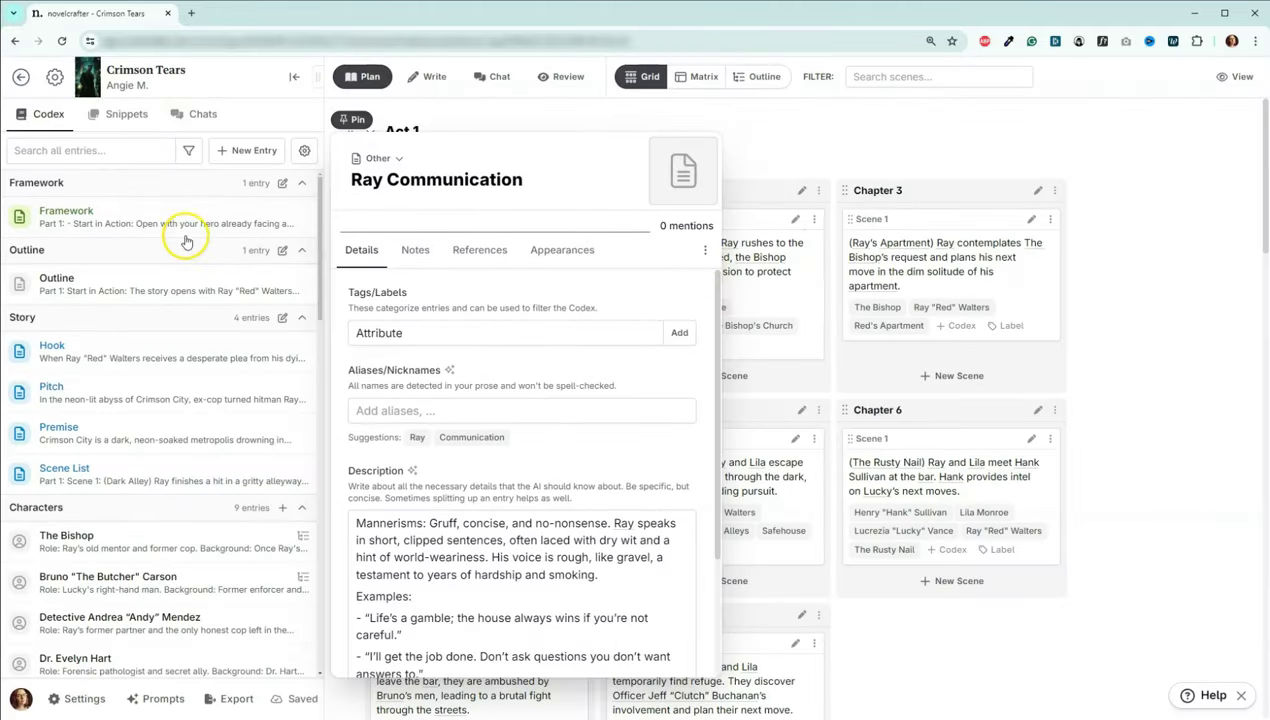
# Step: Scroll to the Others group, back to 12 entries, and open Bishop Appearance
pyautogui.scroll(-3, 187, 240)
pyautogui.scroll(-6, 186, 240)
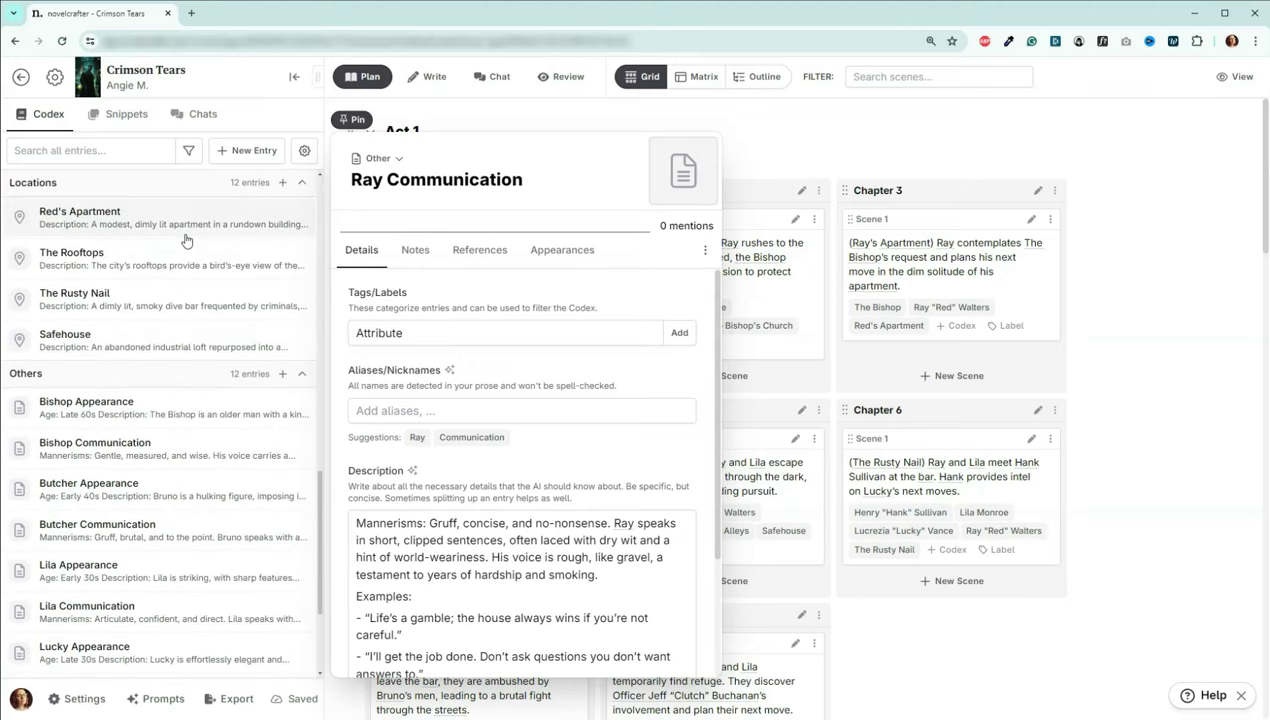
pyautogui.scroll(-2, 186, 240)
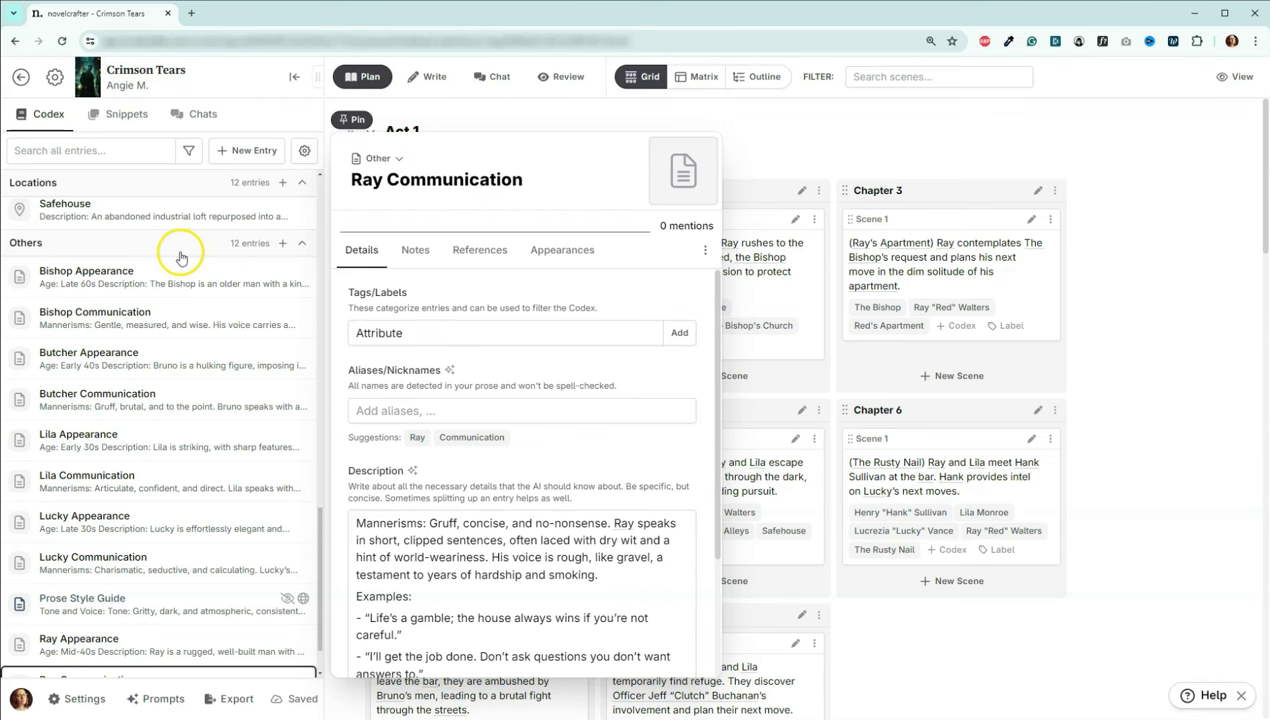
pyautogui.click(162, 278)
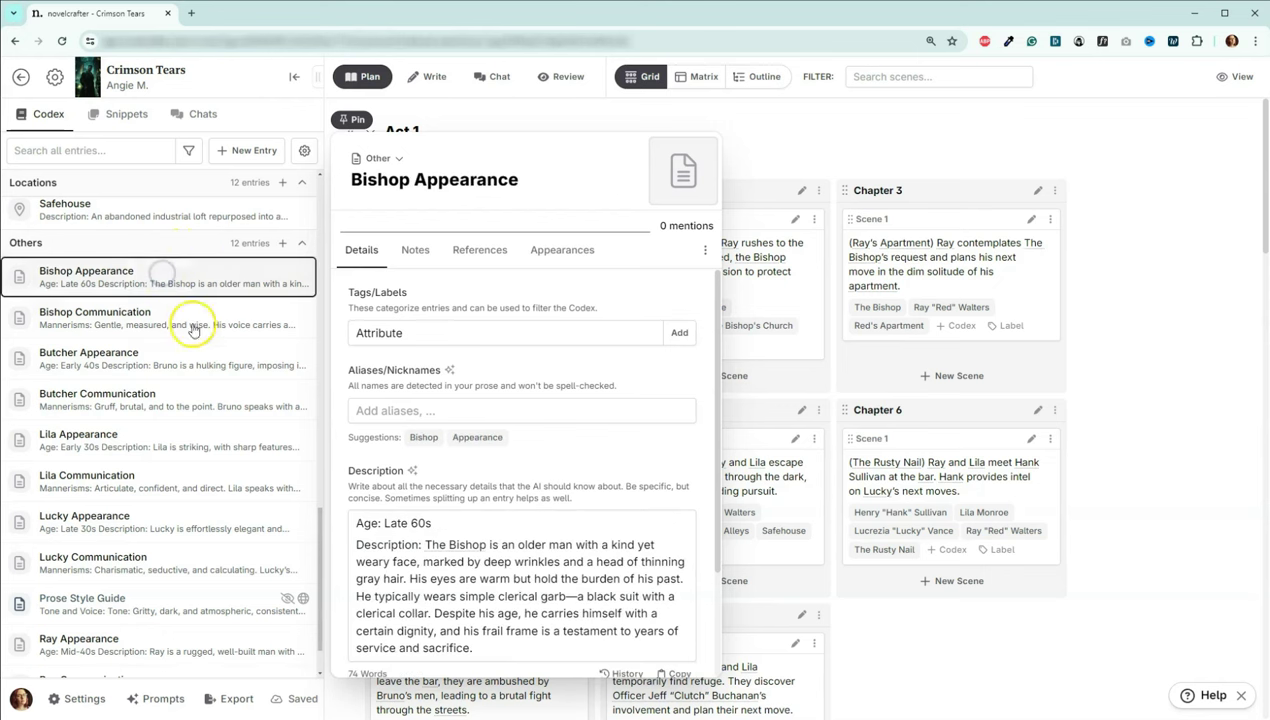